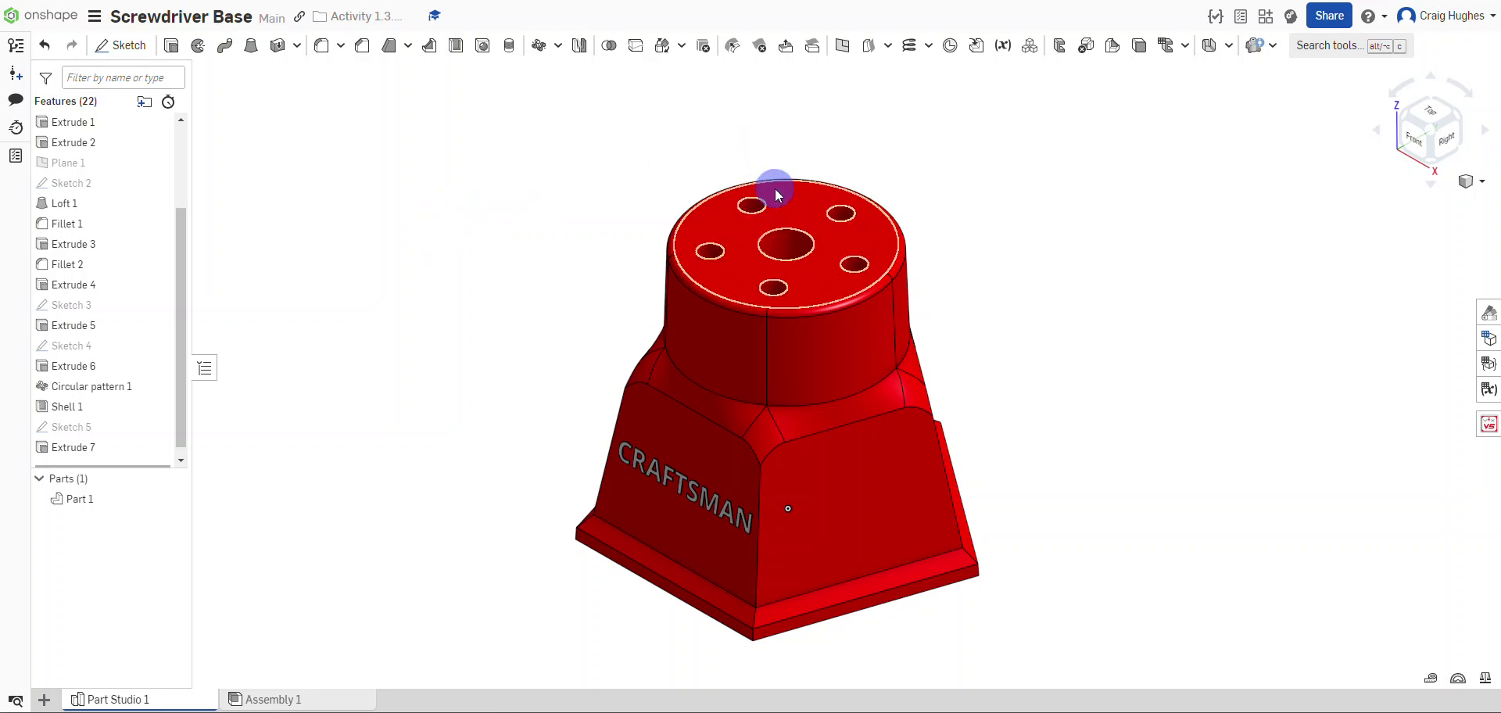
Measure the minimum distance between the rear-left small hole's edge and the outer rim arc of the top face
{"action": "scroll", "coordinate": [776, 189], "scroll_direction": "up", "scroll_amount": 5}
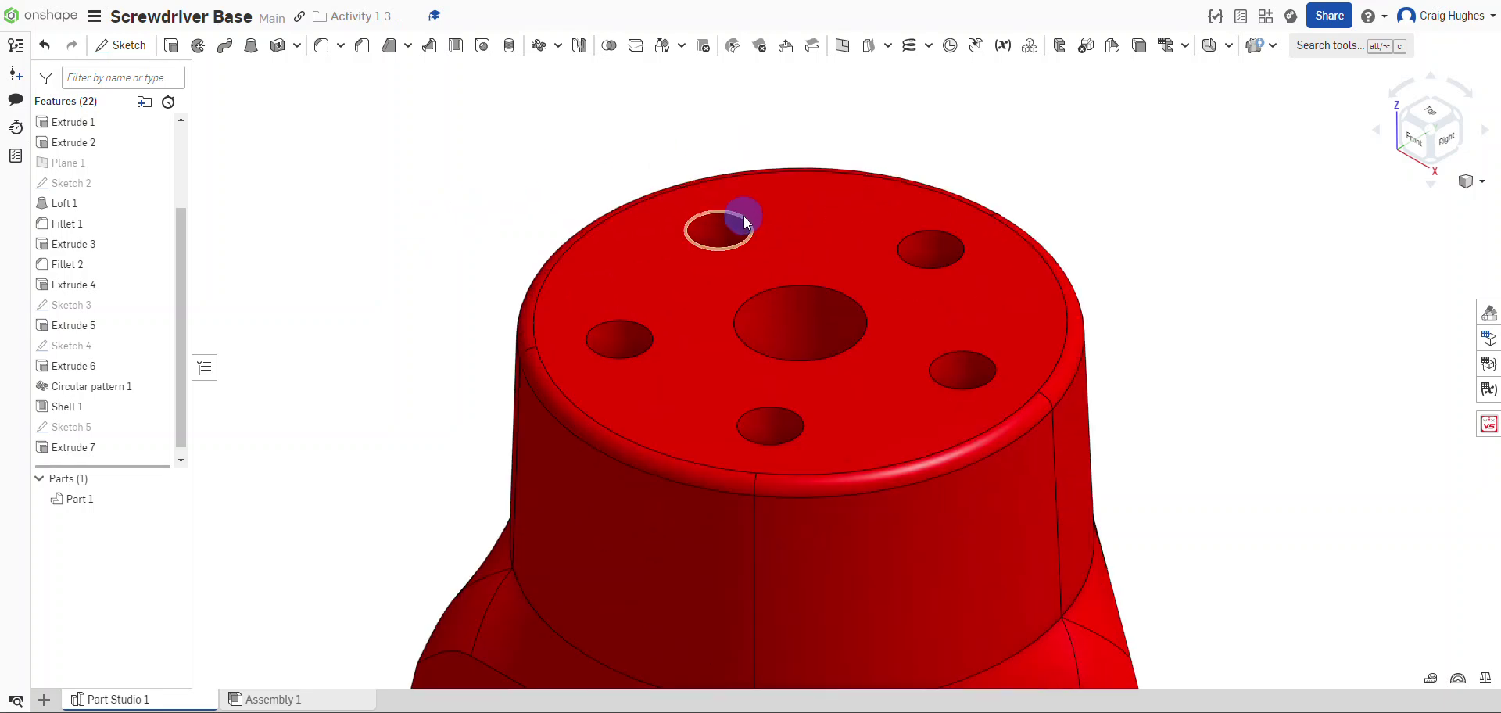
{"action": "left_click", "coordinate": [743, 215]}
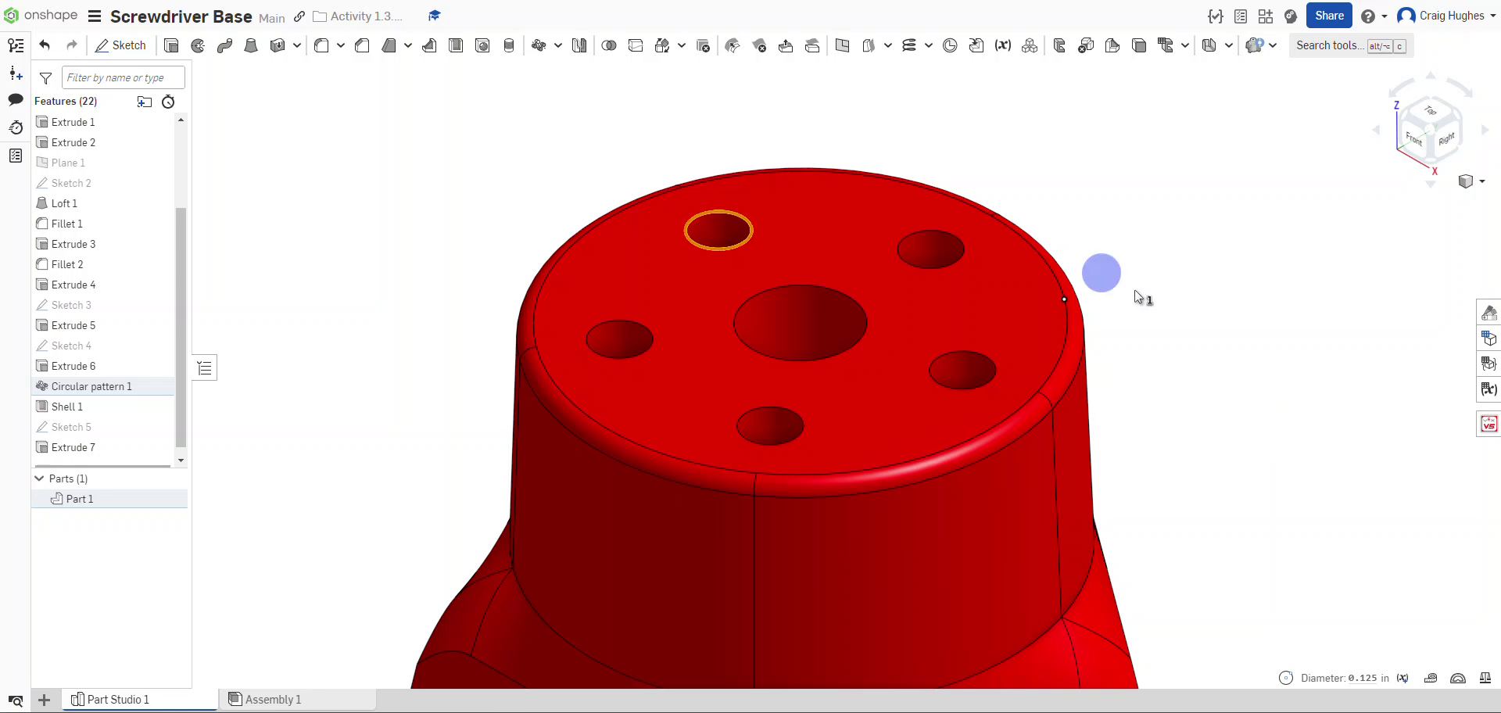
{"action": "left_click", "coordinate": [1066, 306]}
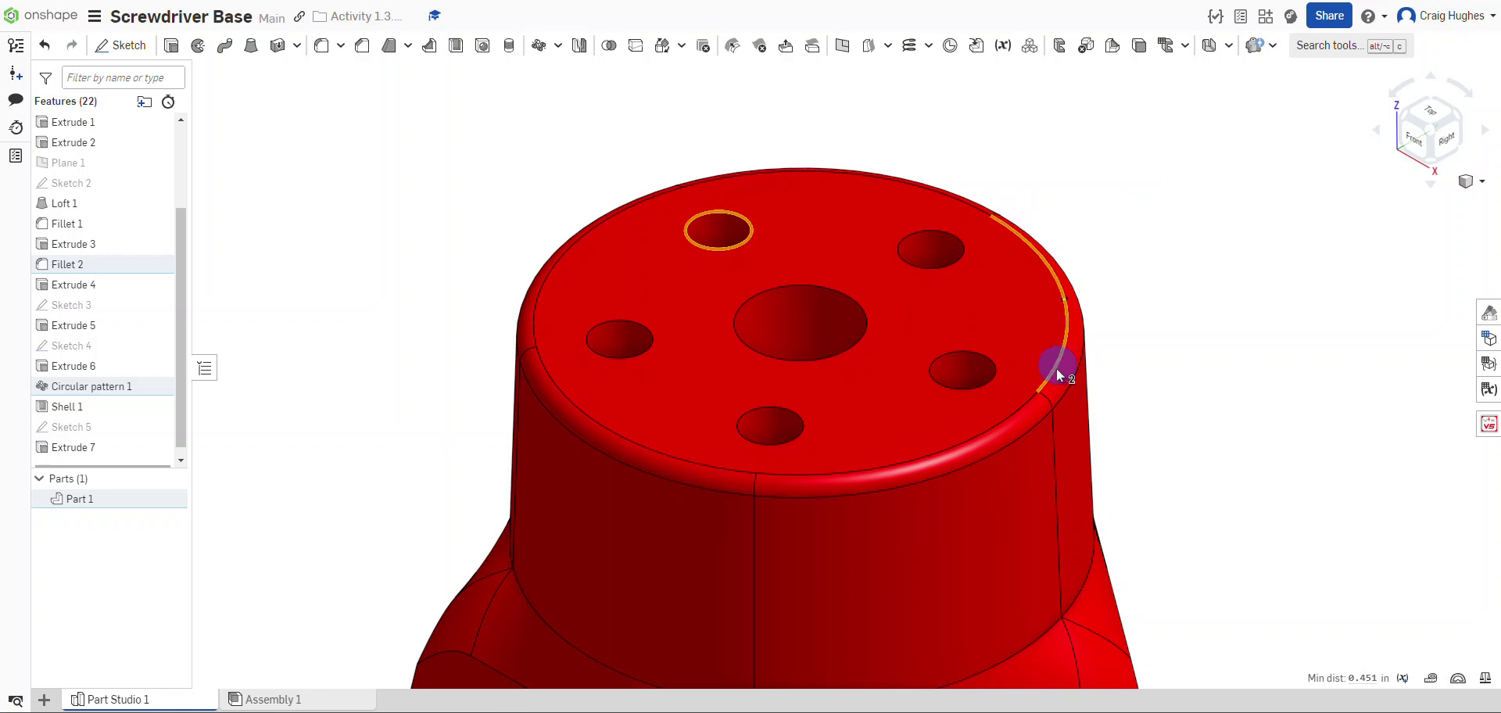
{"action": "left_click", "coordinate": [752, 228]}
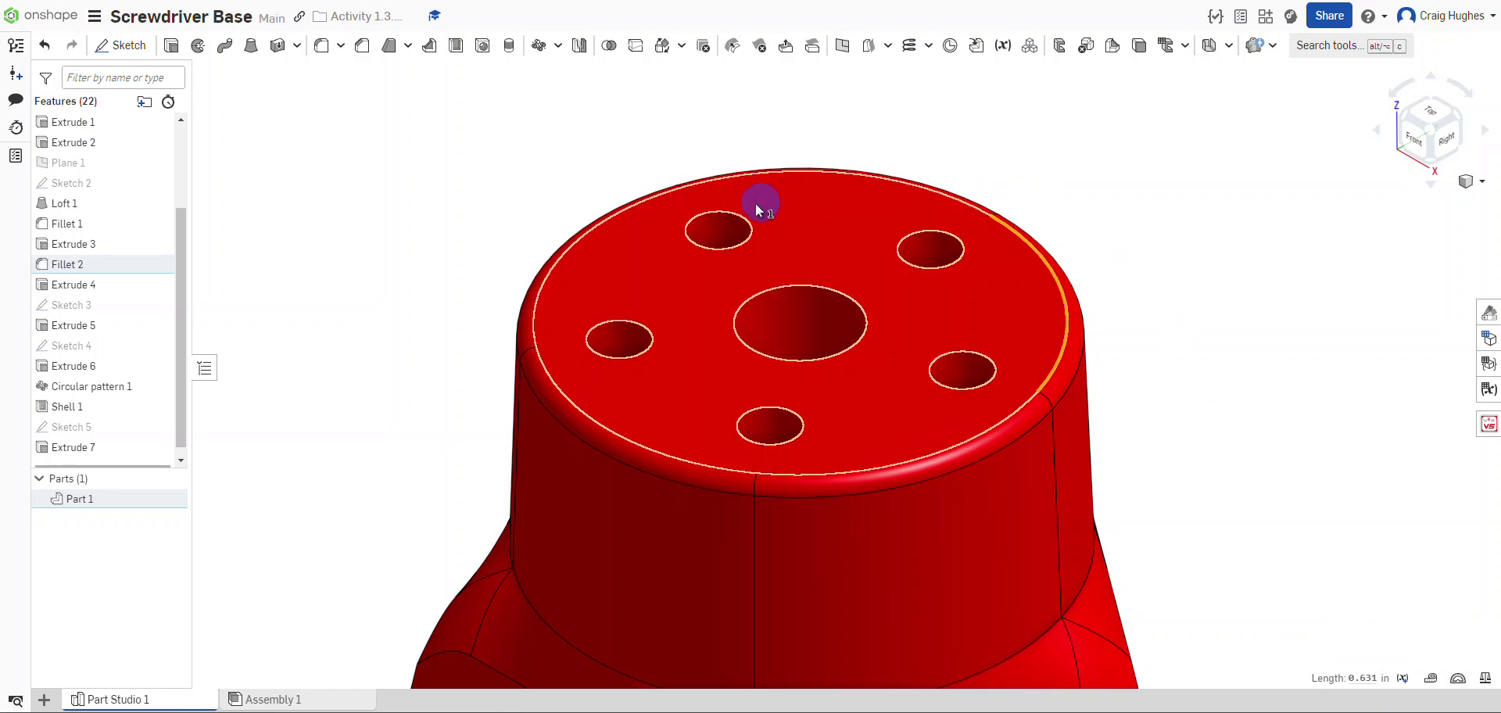
{"action": "left_click", "coordinate": [733, 213]}
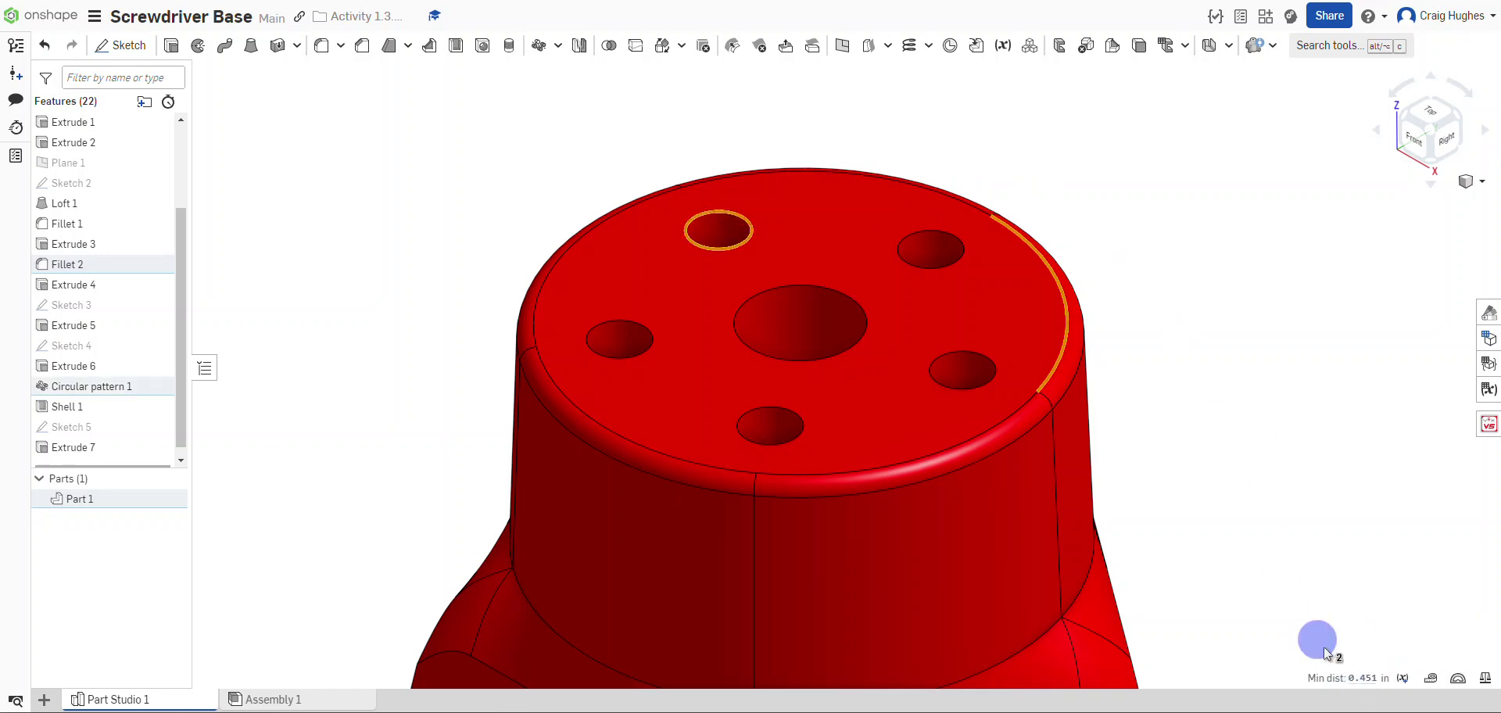
{"action": "mouse_move", "coordinate": [1349, 675]}
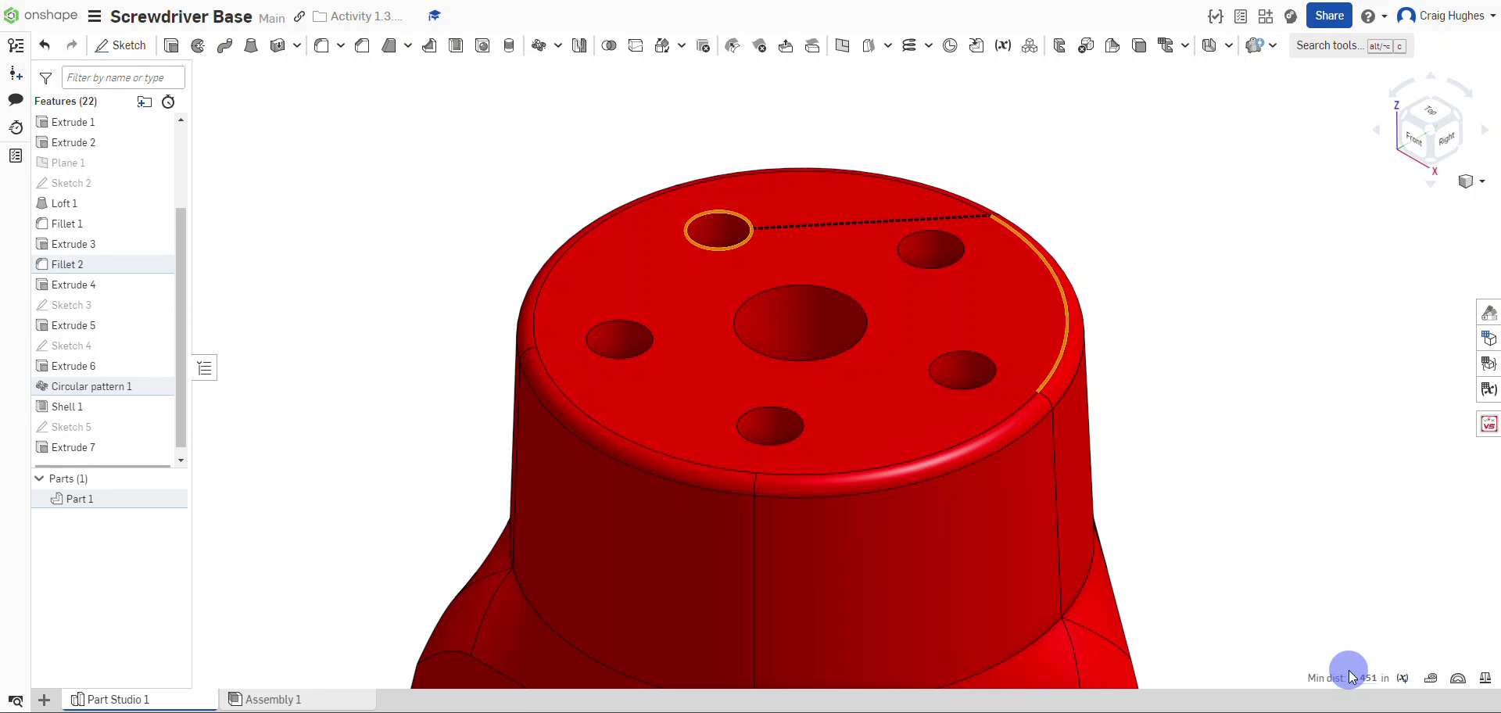
Measure the minimum distance from the Extrude 6 hole's edge to the same rim arc instead, and clear the selection
{"action": "left_click", "coordinate": [731, 213]}
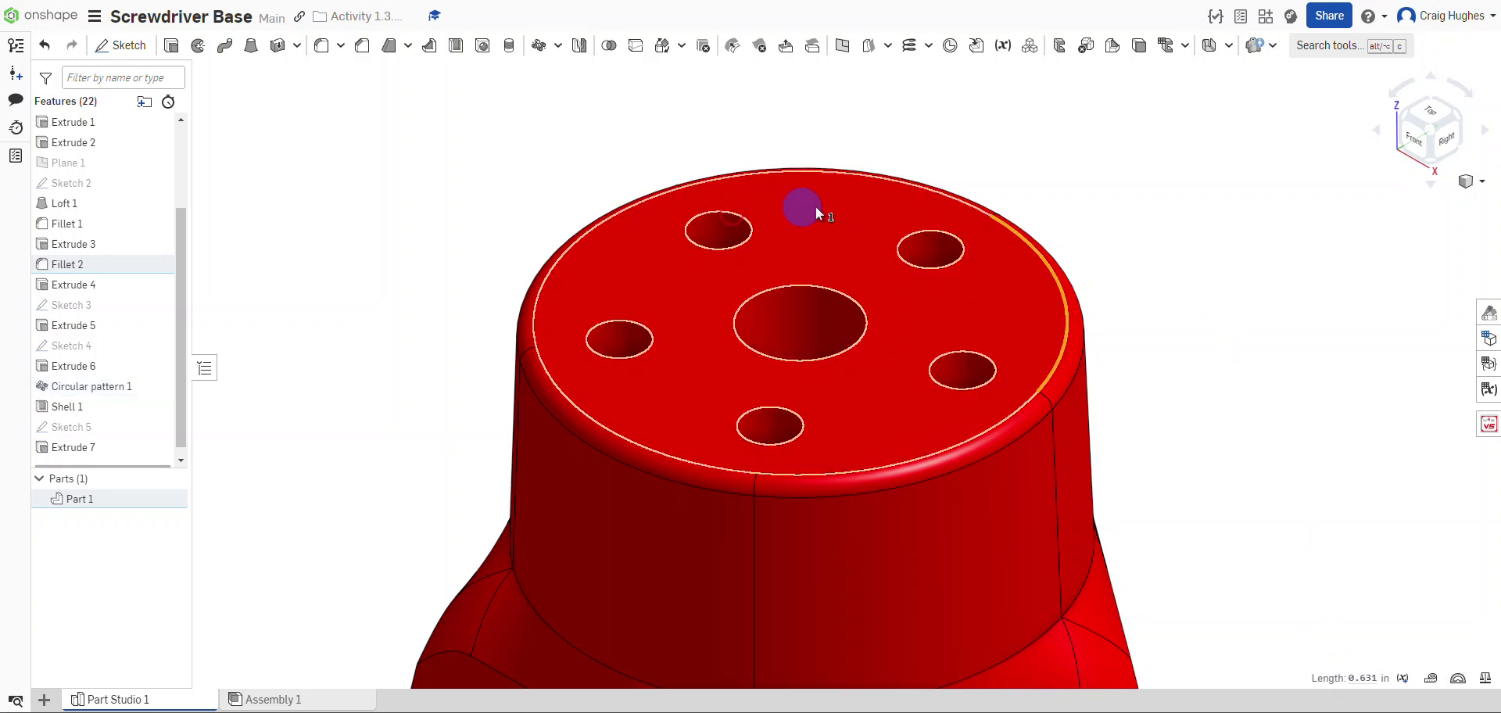
{"action": "left_click", "coordinate": [949, 234]}
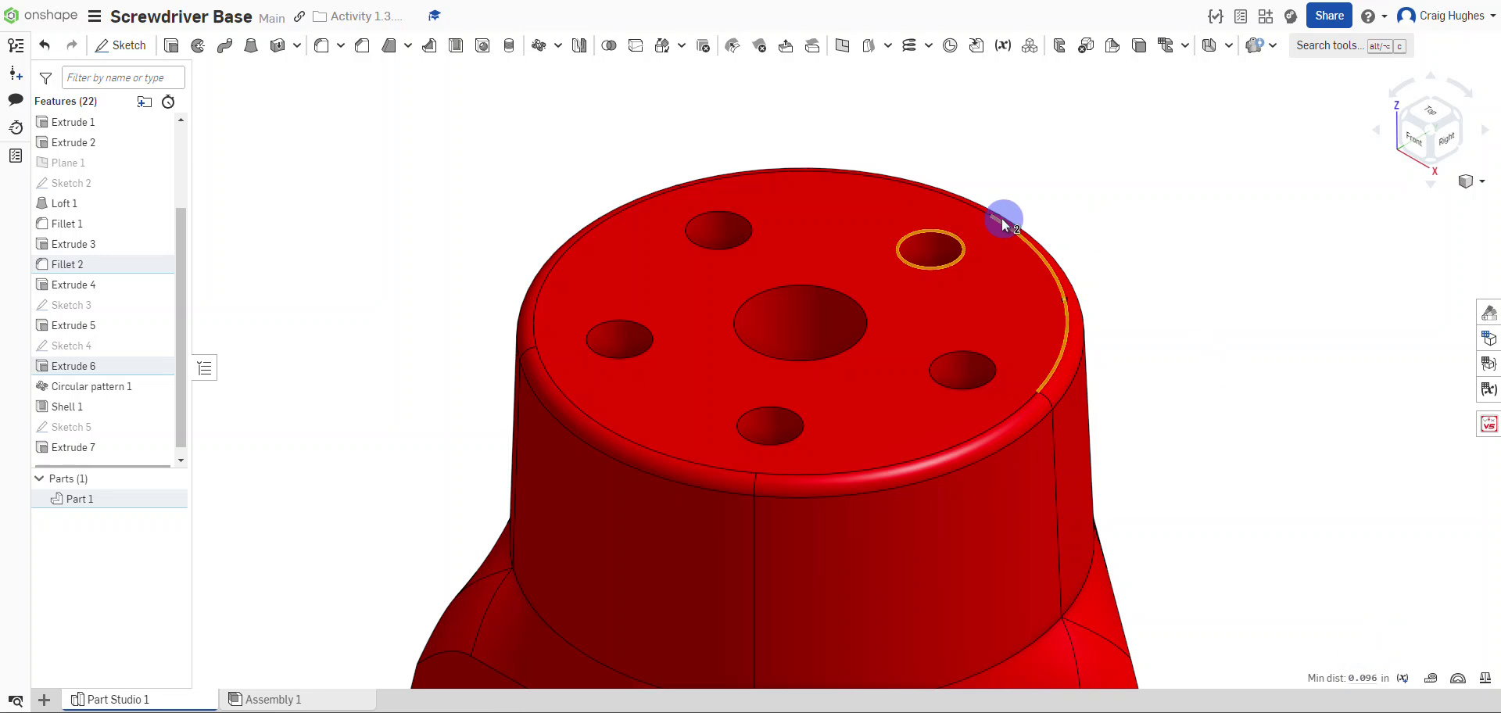
{"action": "left_click", "coordinate": [959, 238]}
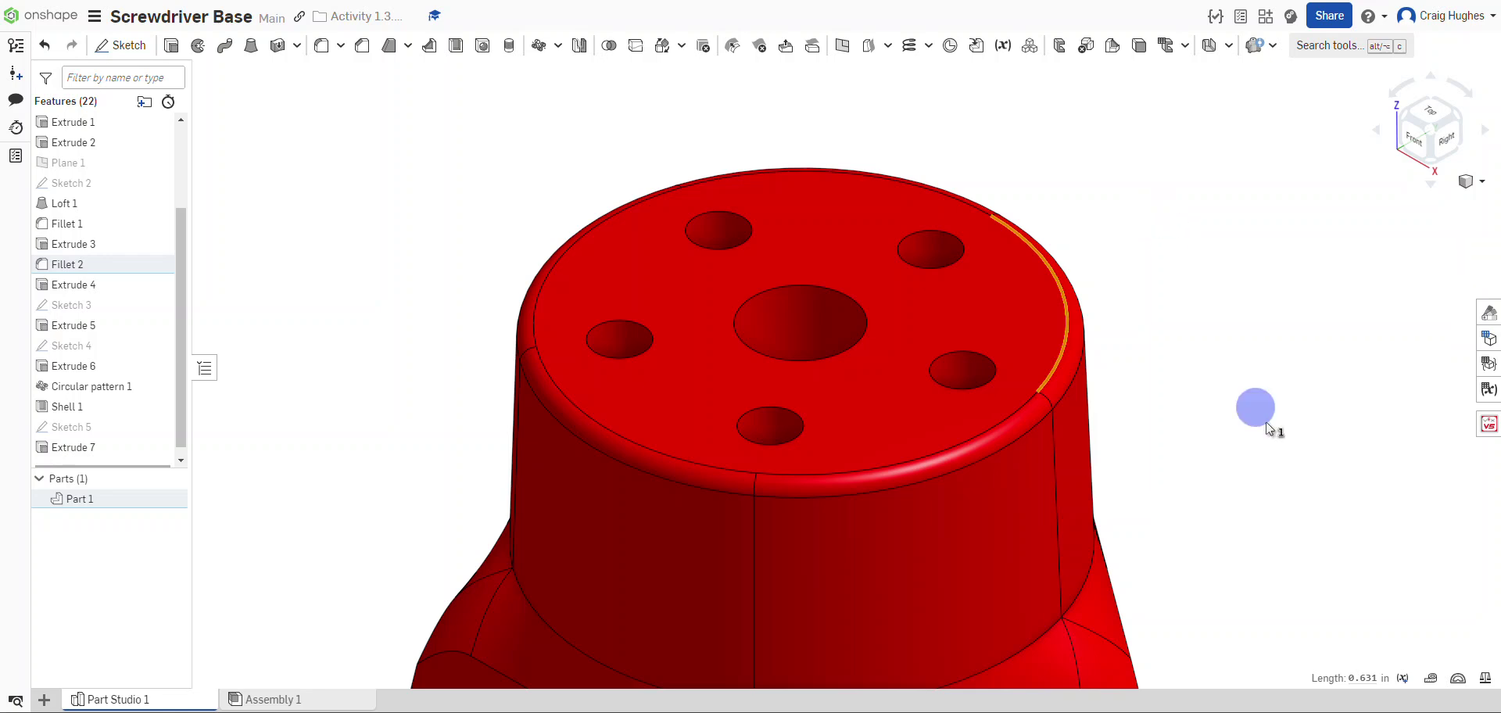
{"action": "left_click", "coordinate": [1212, 397]}
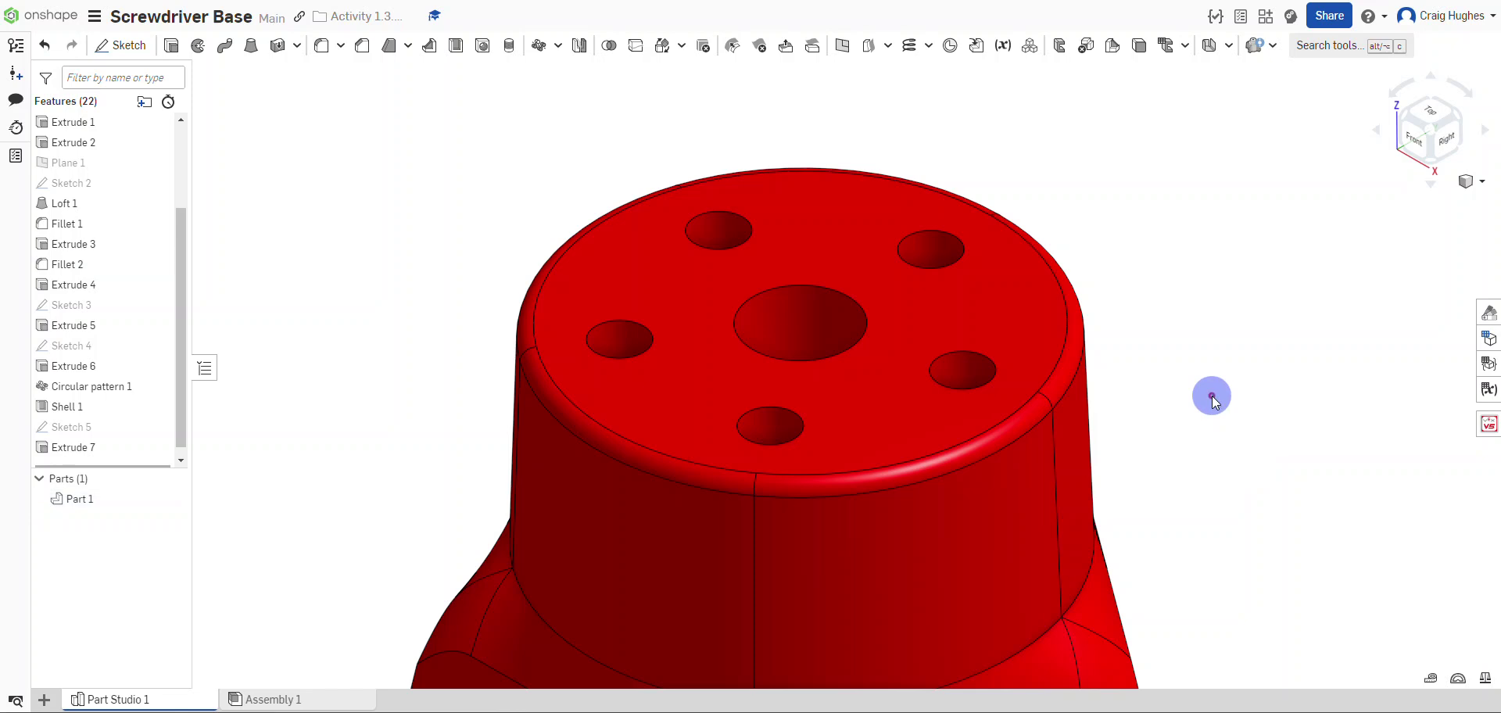
Measure the diameter of the Extrude 6 hole's edge in inches using the Measure tool's Diameter type
{"action": "left_click", "coordinate": [1428, 682]}
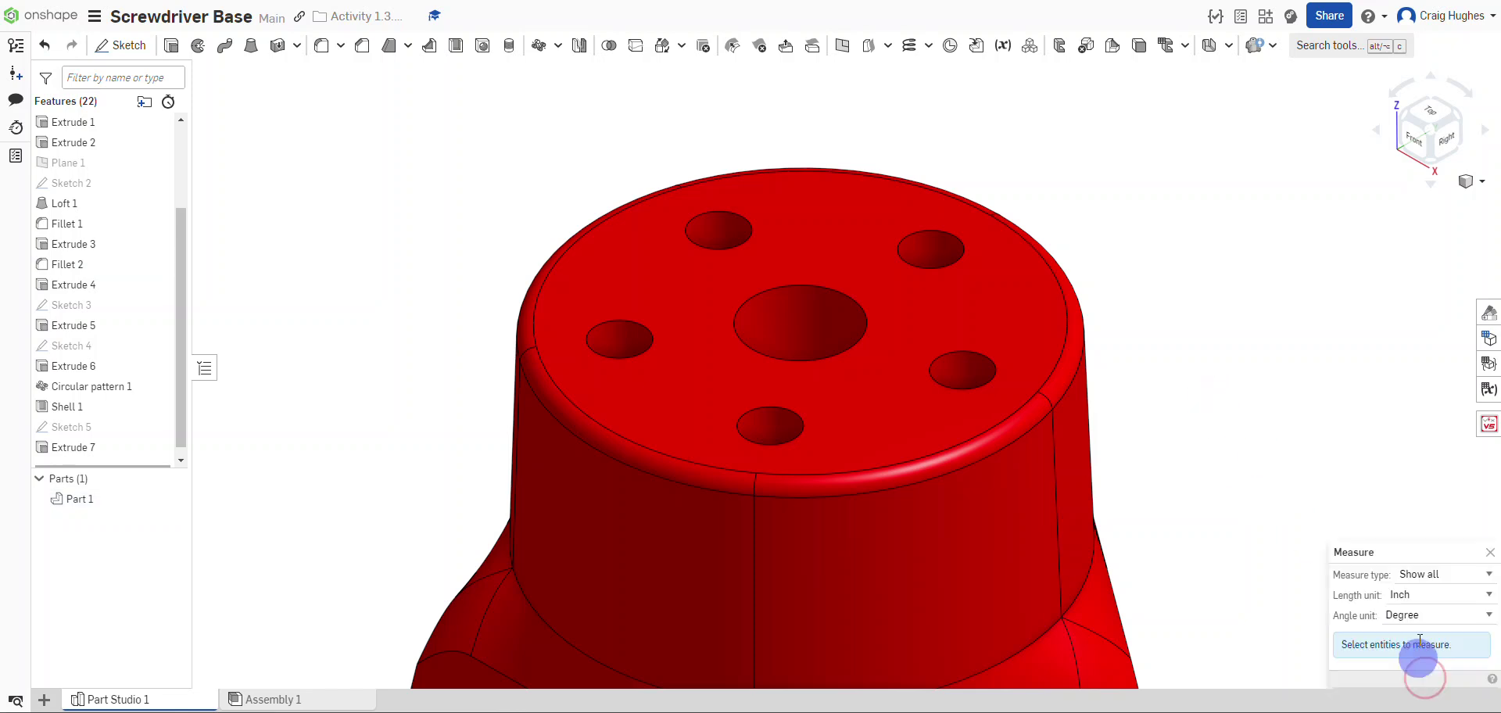
{"action": "left_click", "coordinate": [1431, 576]}
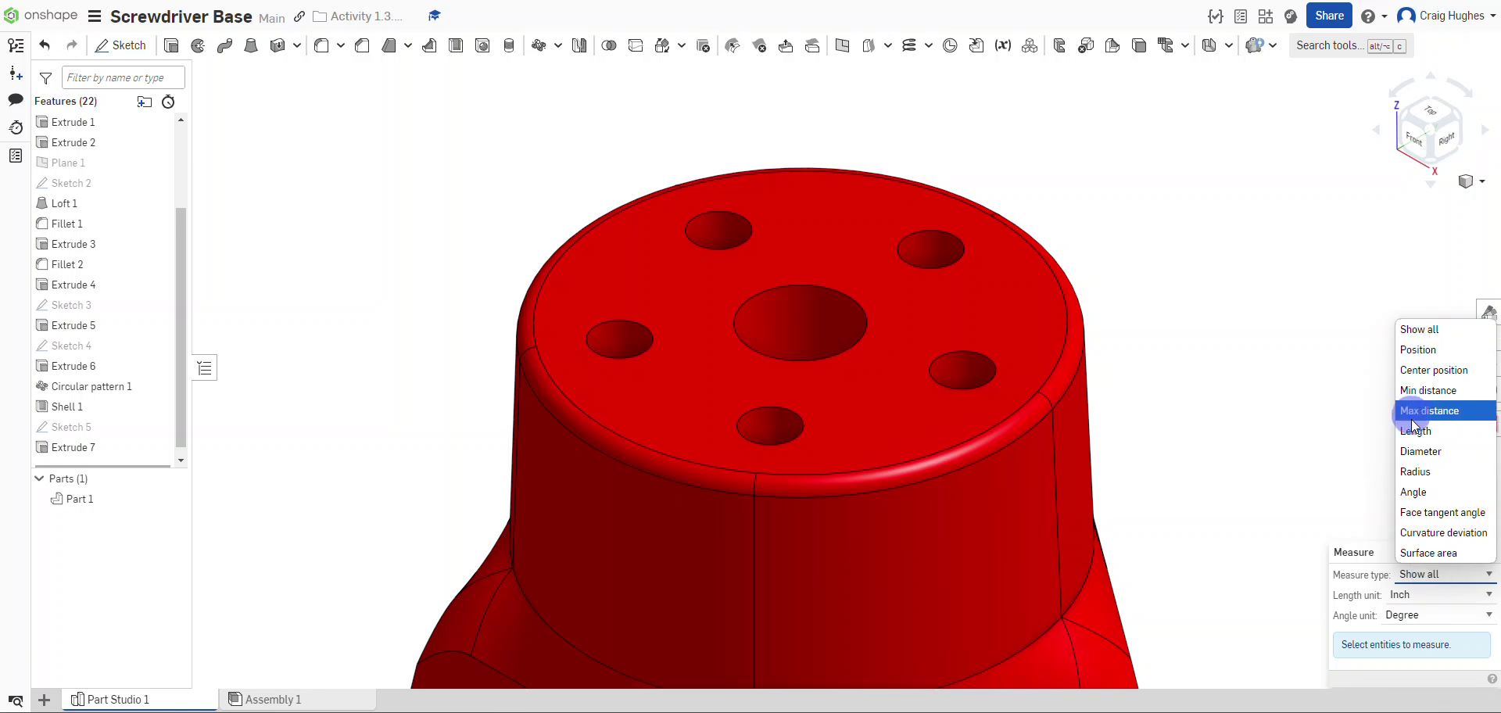
{"action": "left_click", "coordinate": [1415, 473]}
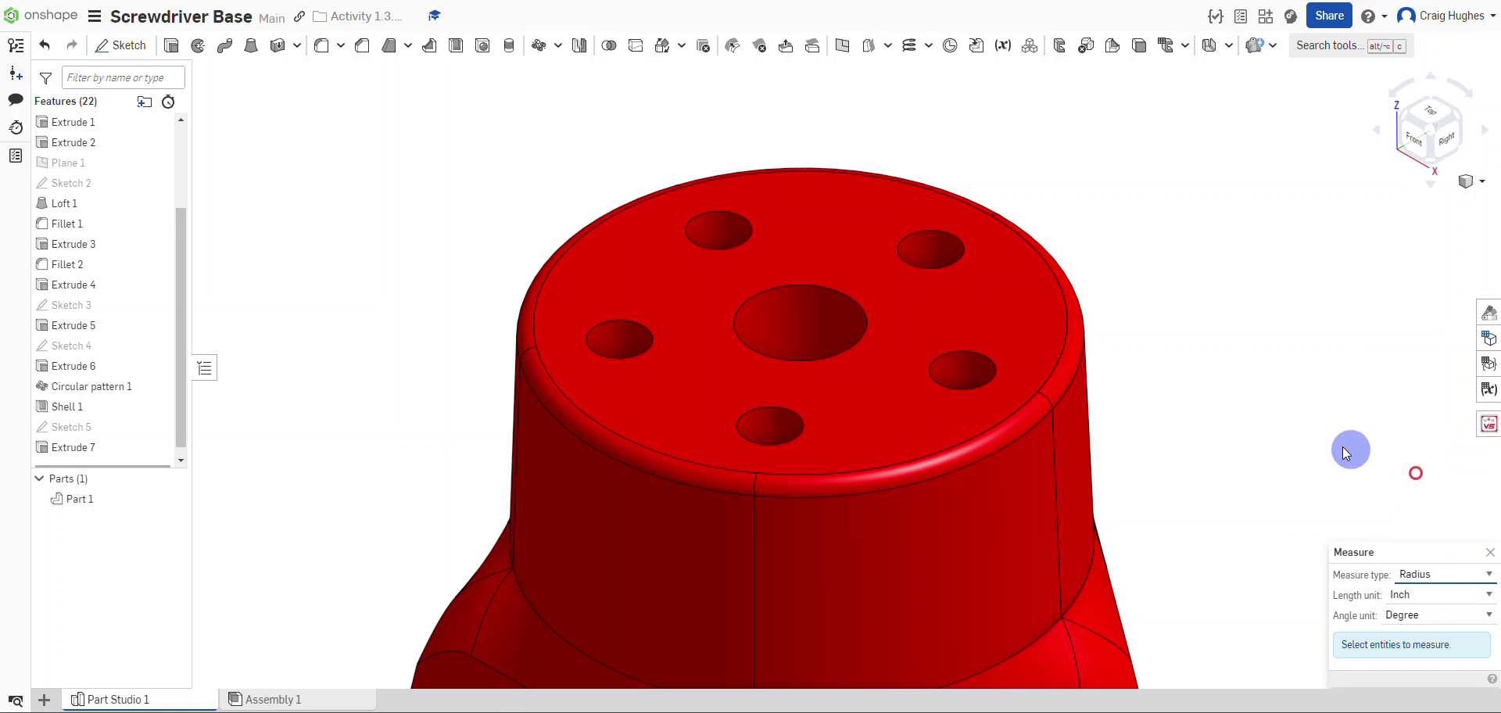
{"action": "left_click", "coordinate": [964, 250]}
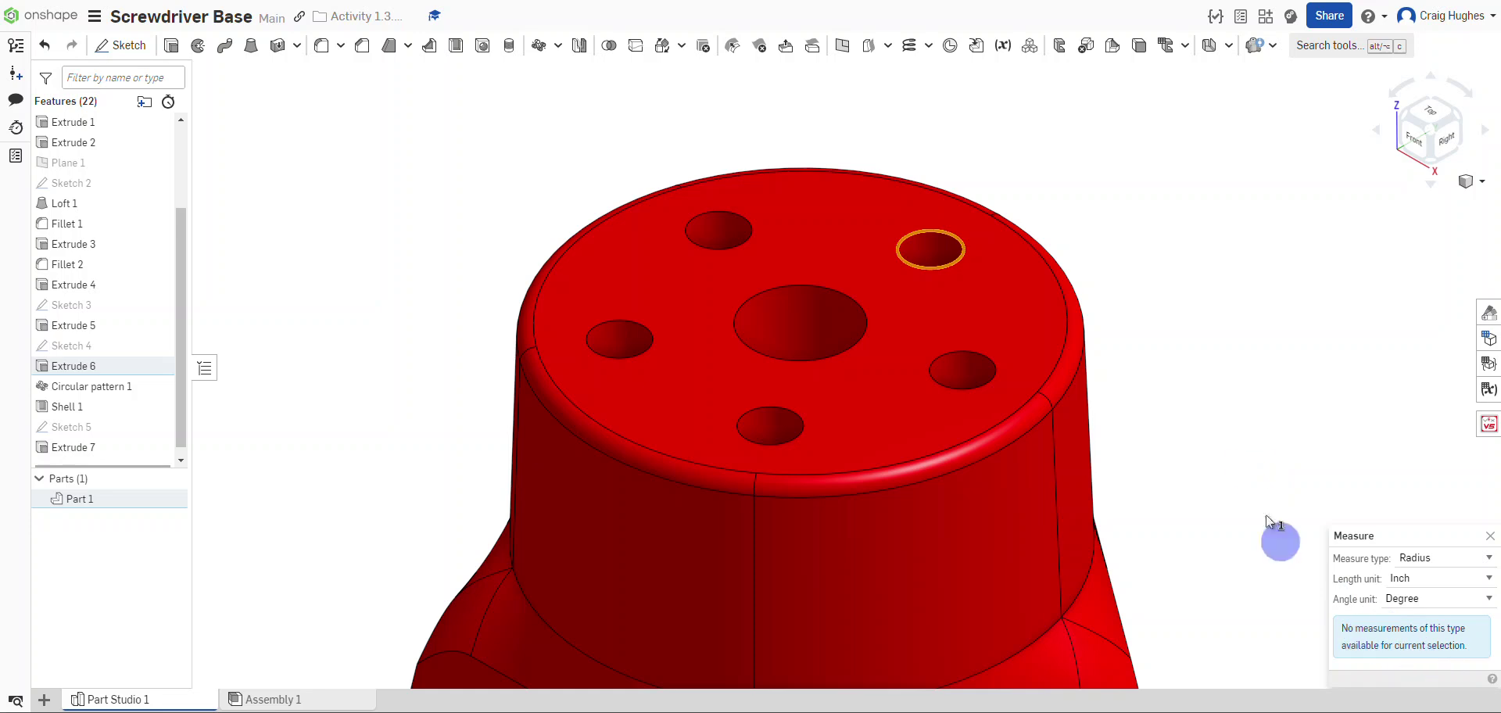
{"action": "left_click", "coordinate": [1419, 558]}
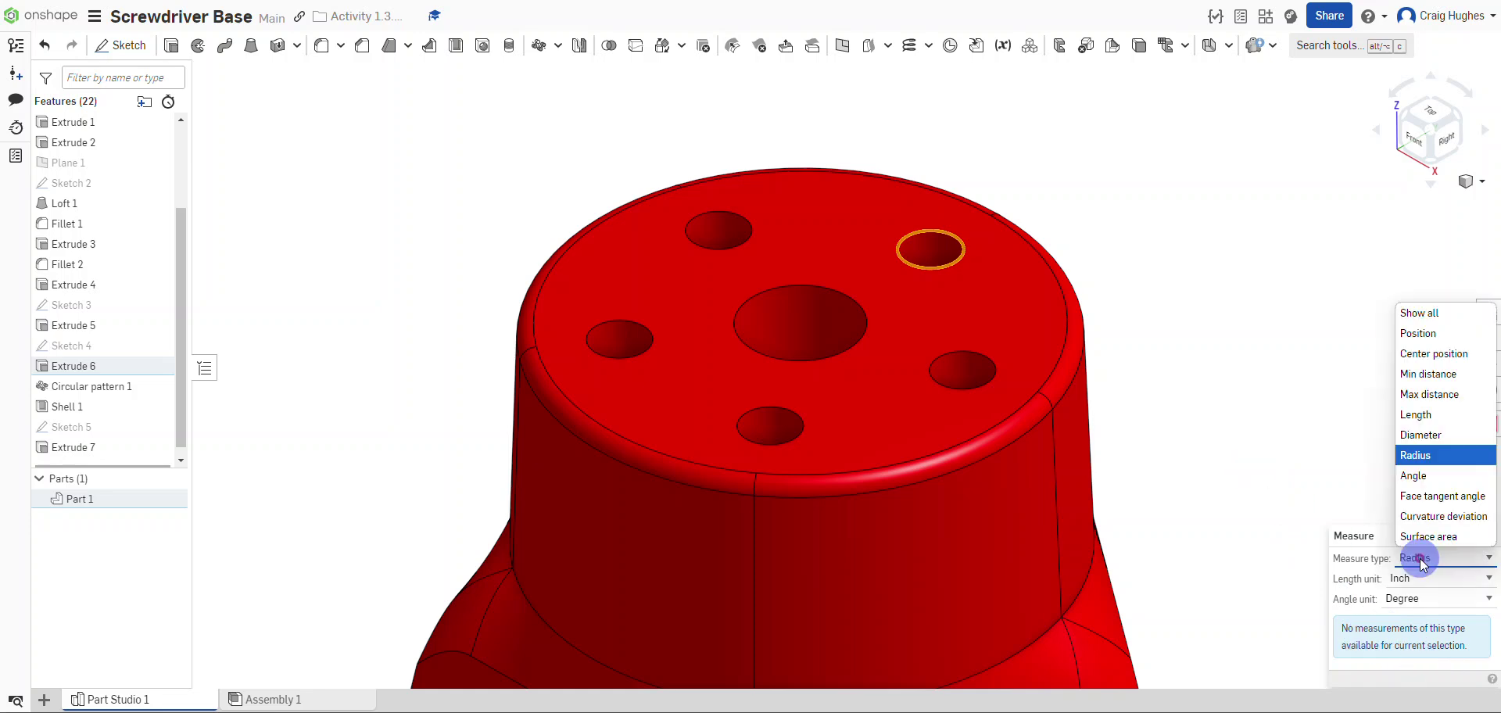
{"action": "left_click", "coordinate": [1420, 436]}
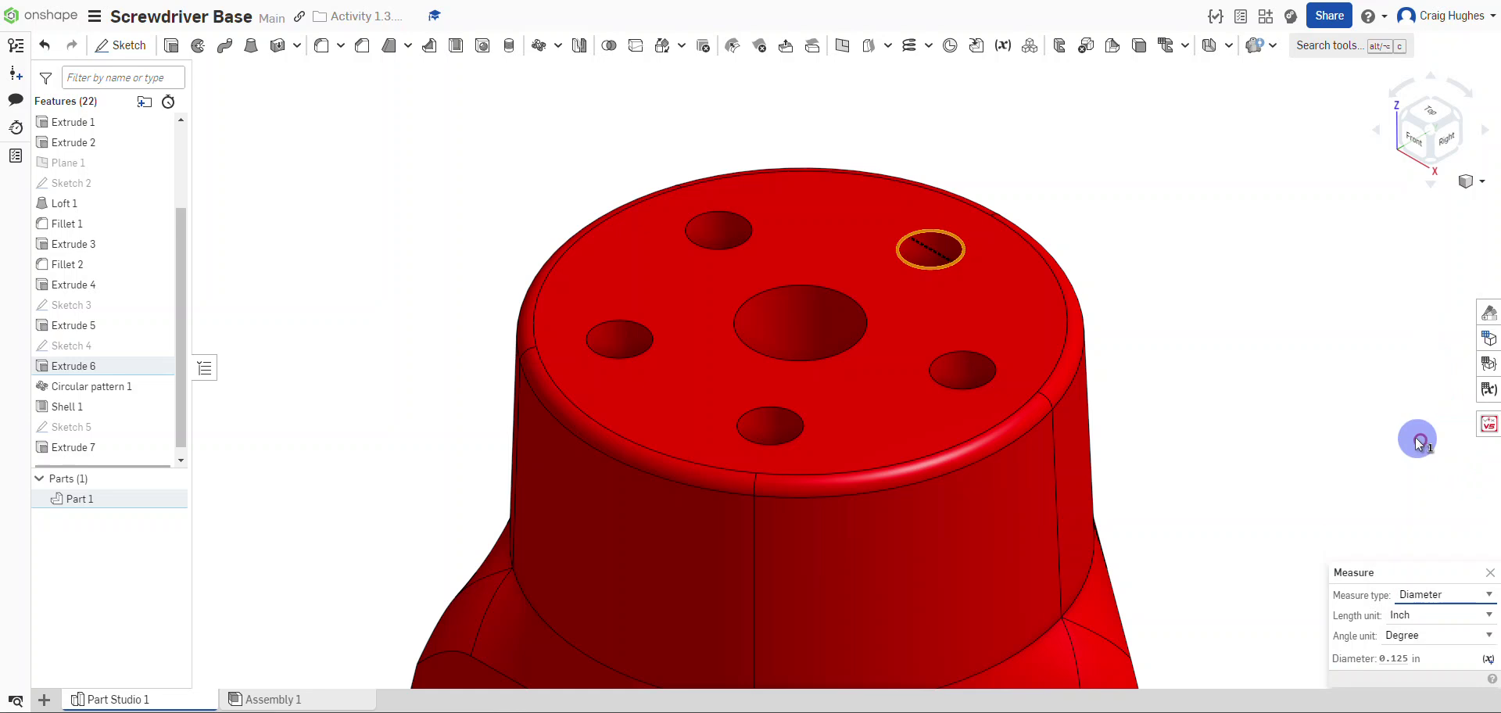
{"action": "double_click", "coordinate": [1396, 669]}
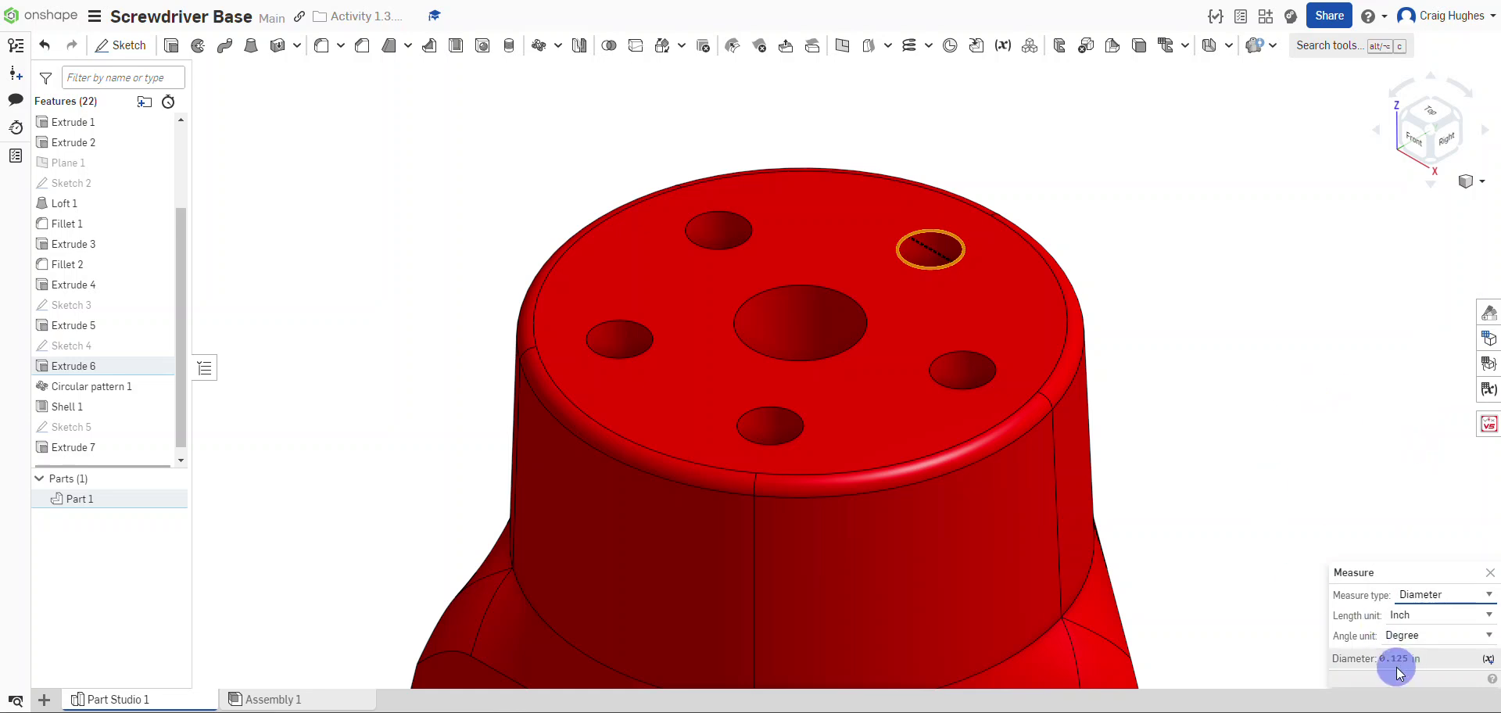
Try the Radius measurement on the Extrude 6 hole's edge and on the top face's outer rim arc
{"action": "left_click", "coordinate": [1424, 594]}
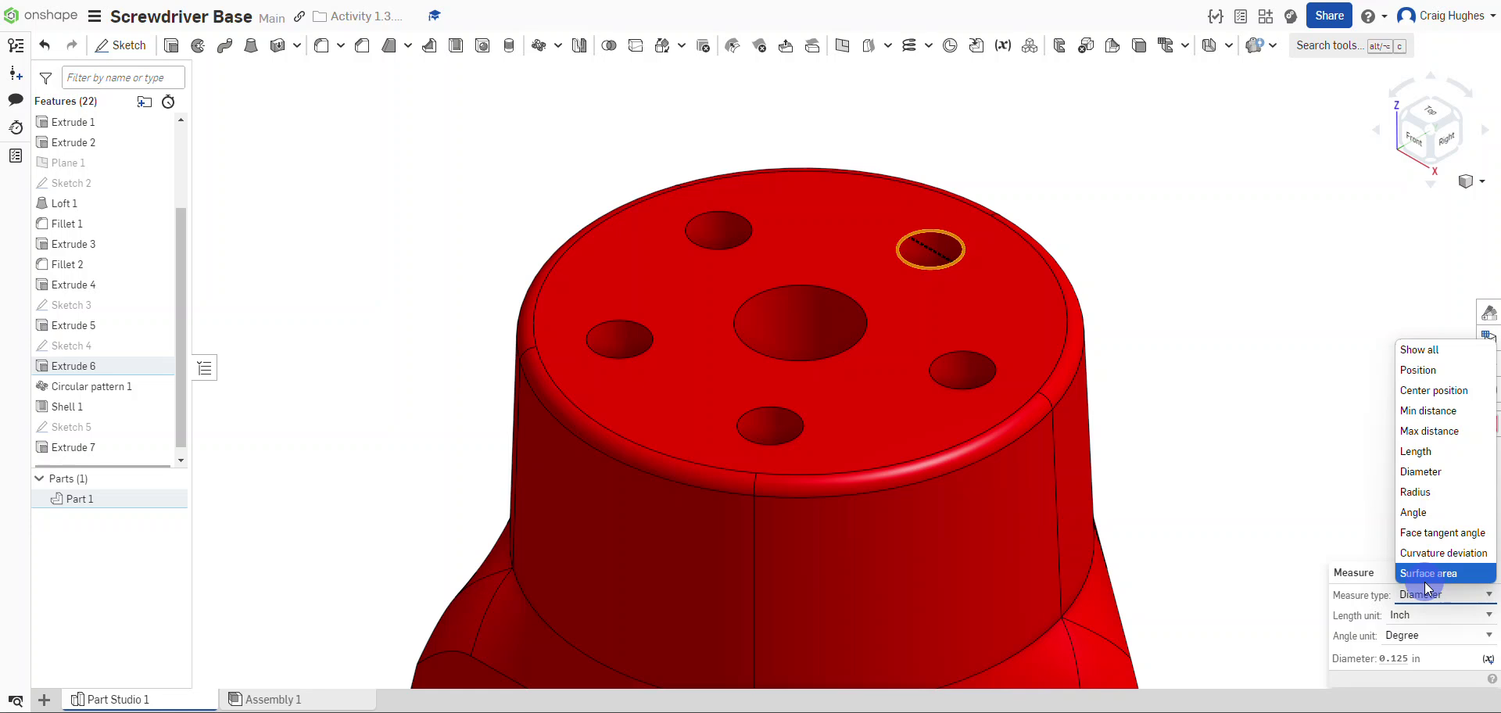
{"action": "left_click", "coordinate": [1435, 494]}
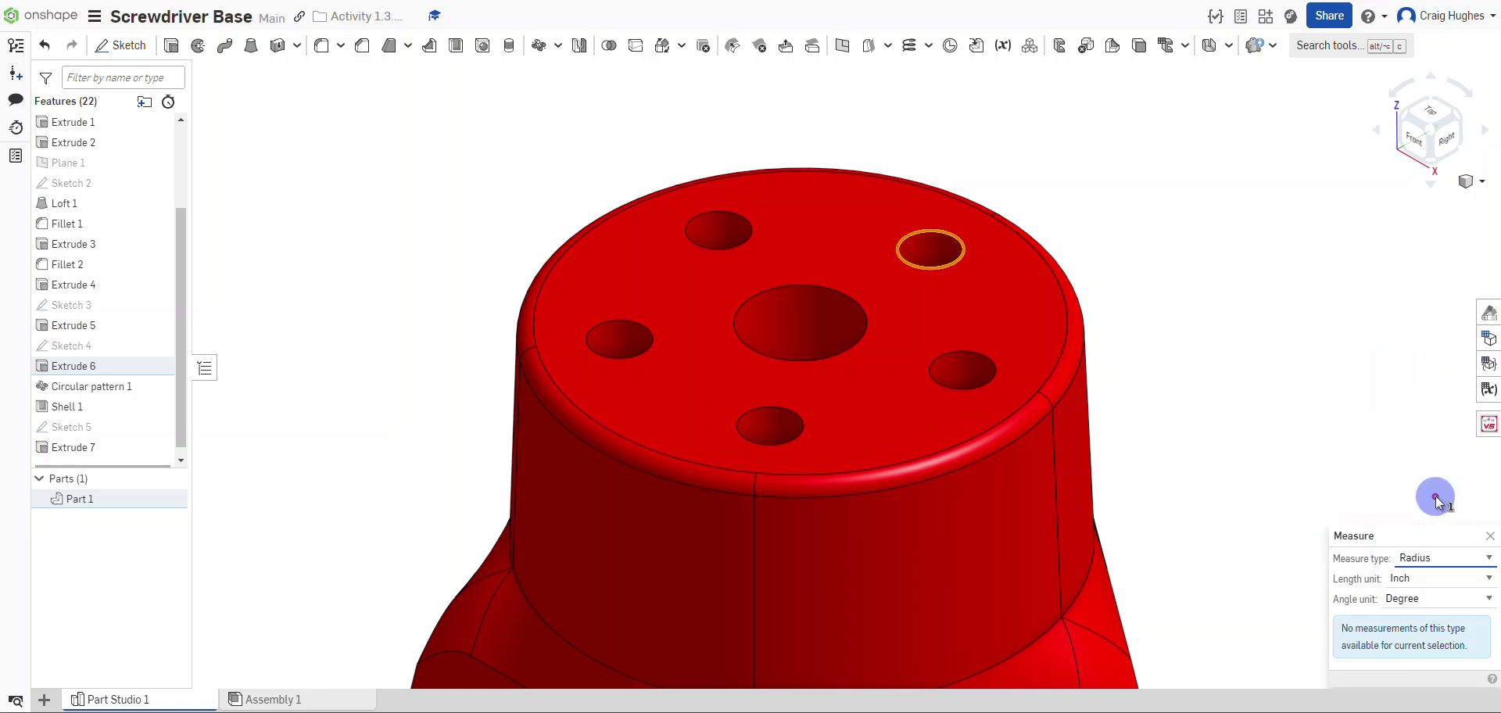
{"action": "left_click", "coordinate": [957, 240]}
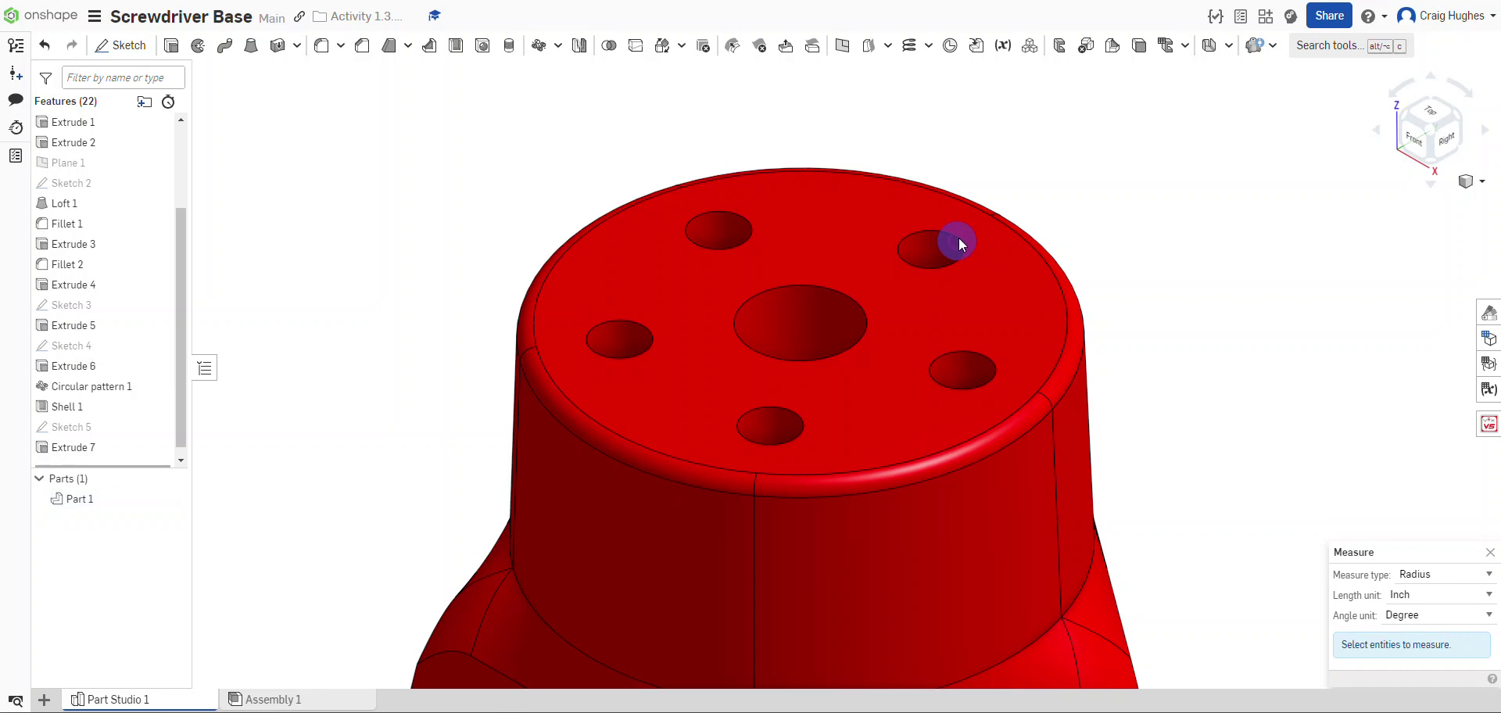
{"action": "left_click", "coordinate": [1051, 264]}
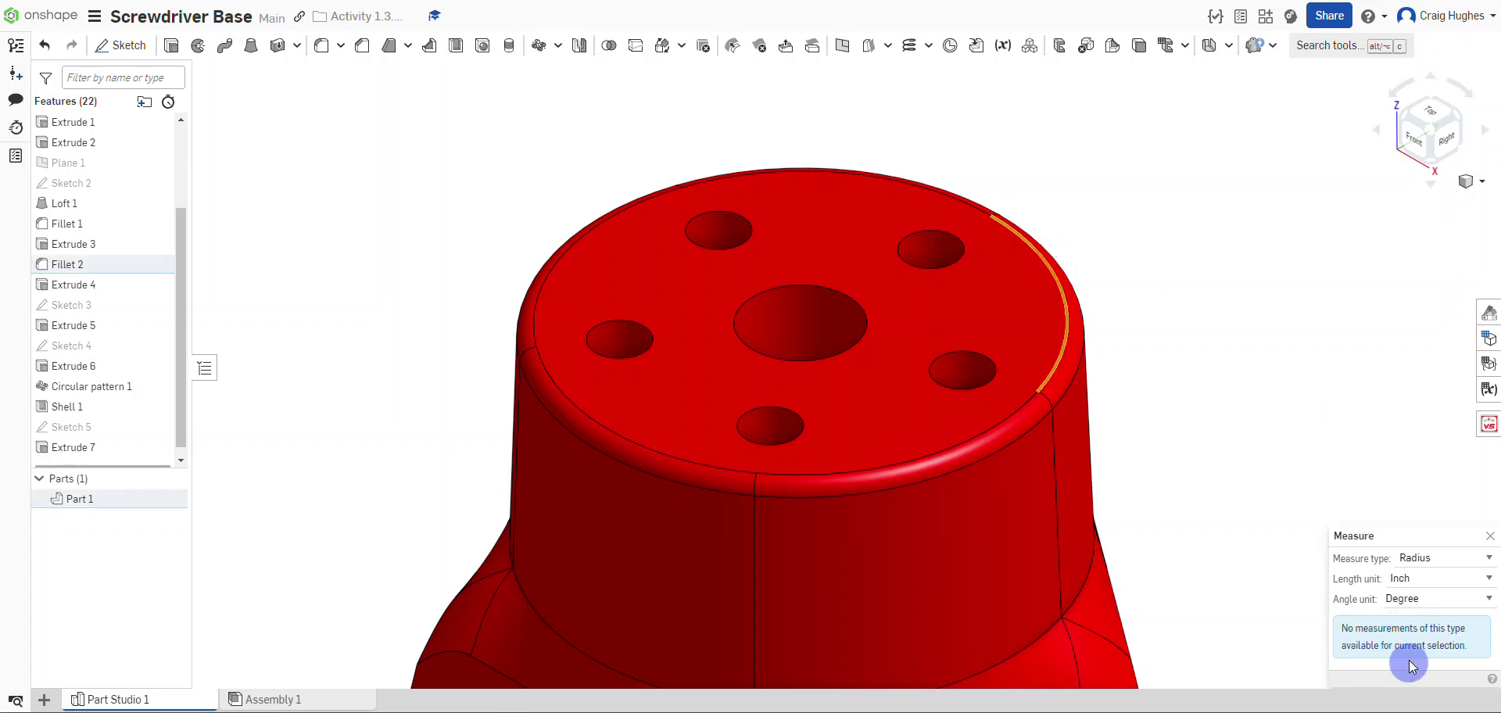
{"action": "left_click", "coordinate": [1401, 599]}
{"action": "left_click", "coordinate": [1386, 599]}
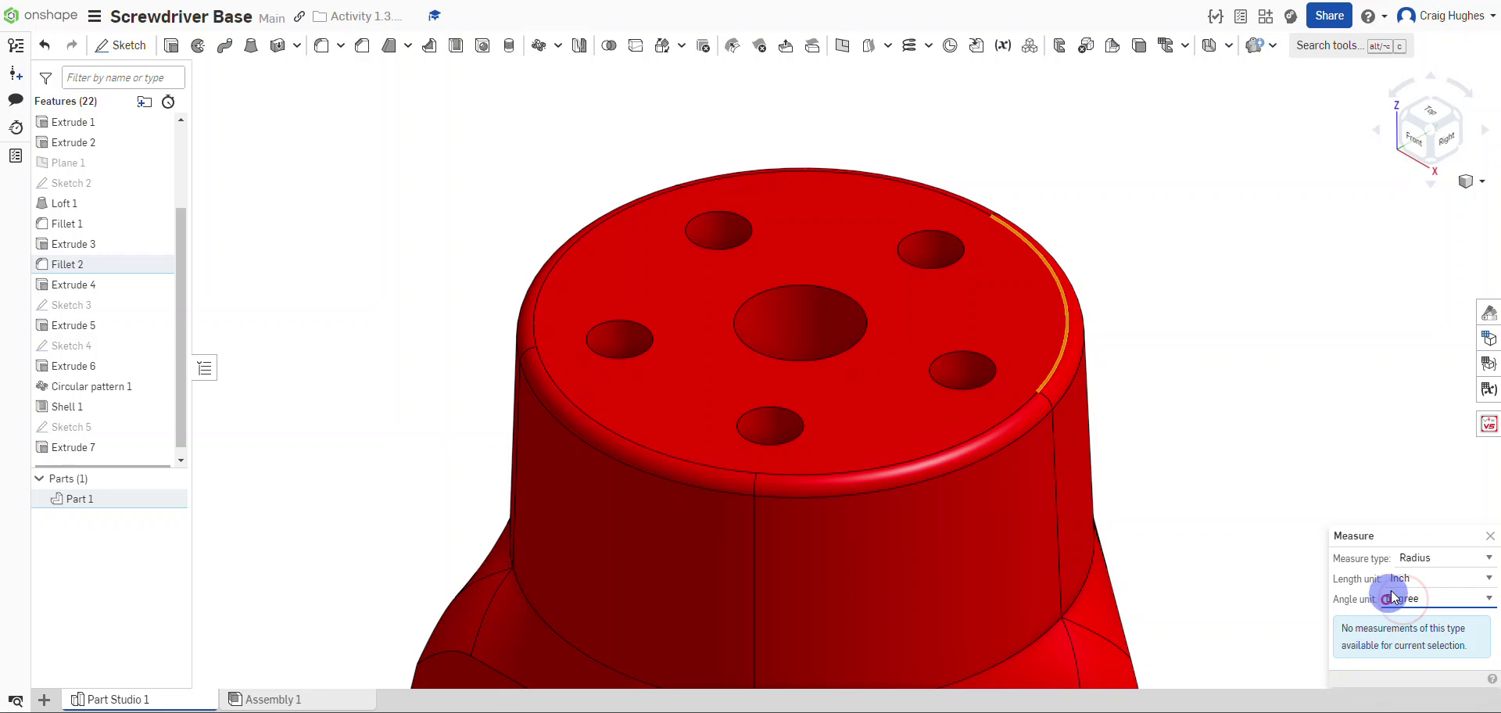
Measure the outer rim arc's length in millimeters, and set the length unit back to Inch
{"action": "left_click", "coordinate": [1397, 583]}
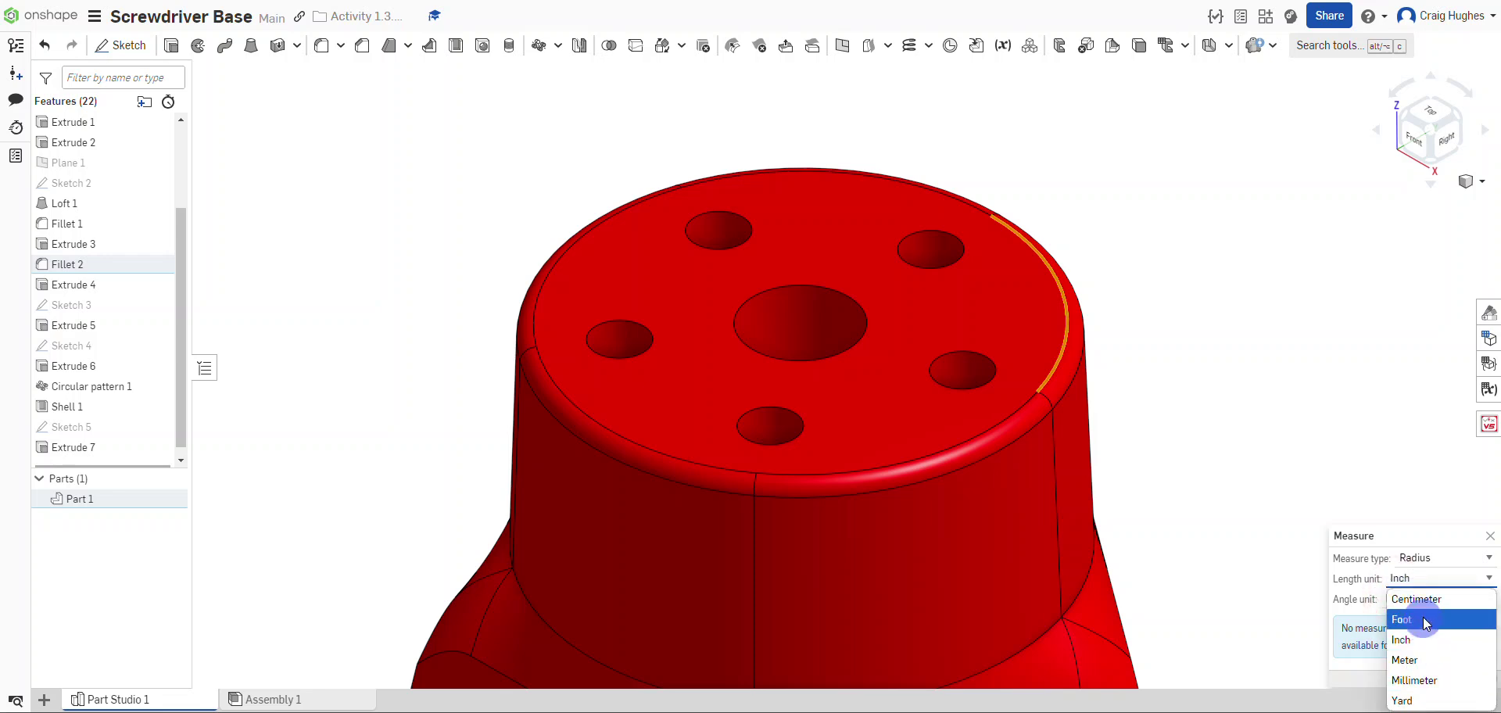
{"action": "left_click", "coordinate": [1424, 681]}
{"action": "left_click", "coordinate": [1419, 560]}
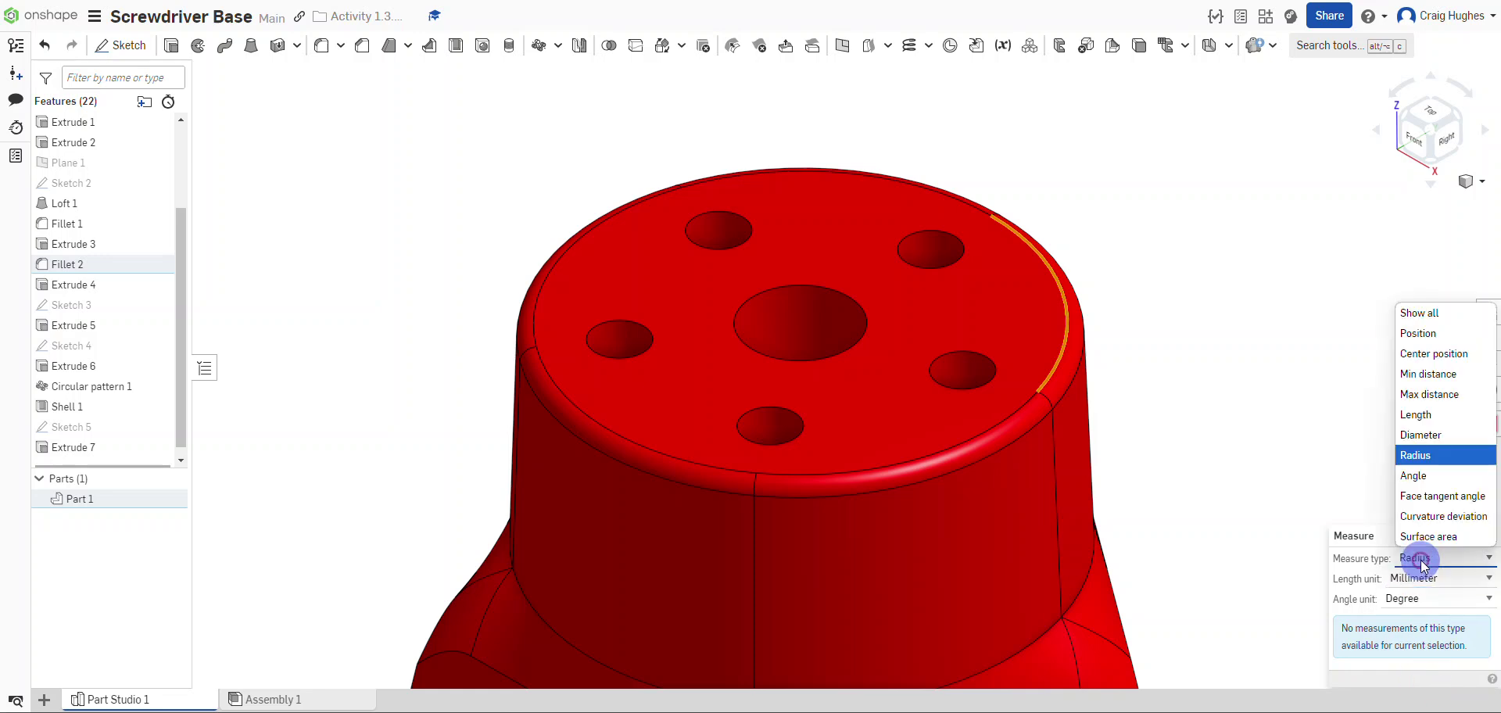
{"action": "left_click", "coordinate": [1413, 439]}
{"action": "left_click", "coordinate": [1412, 558]}
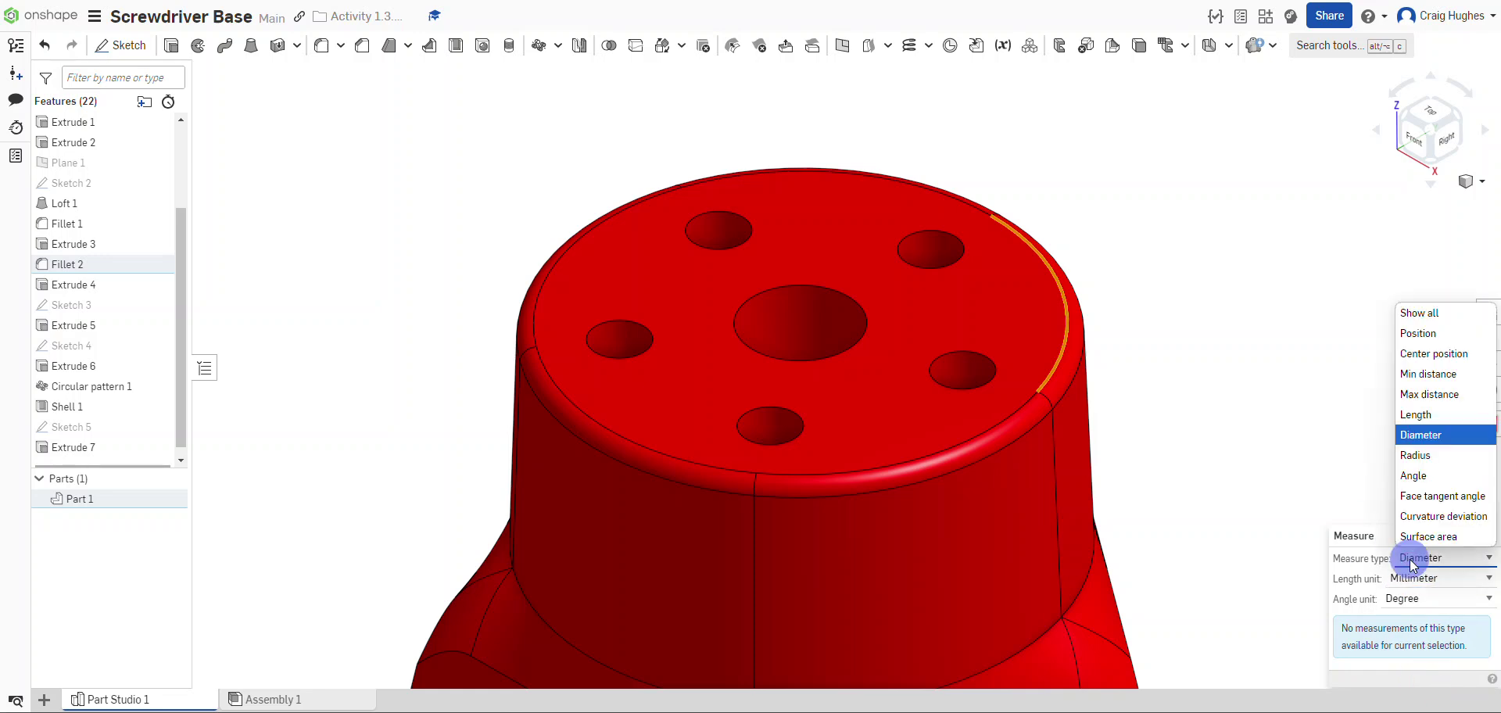
{"action": "left_click", "coordinate": [1425, 415]}
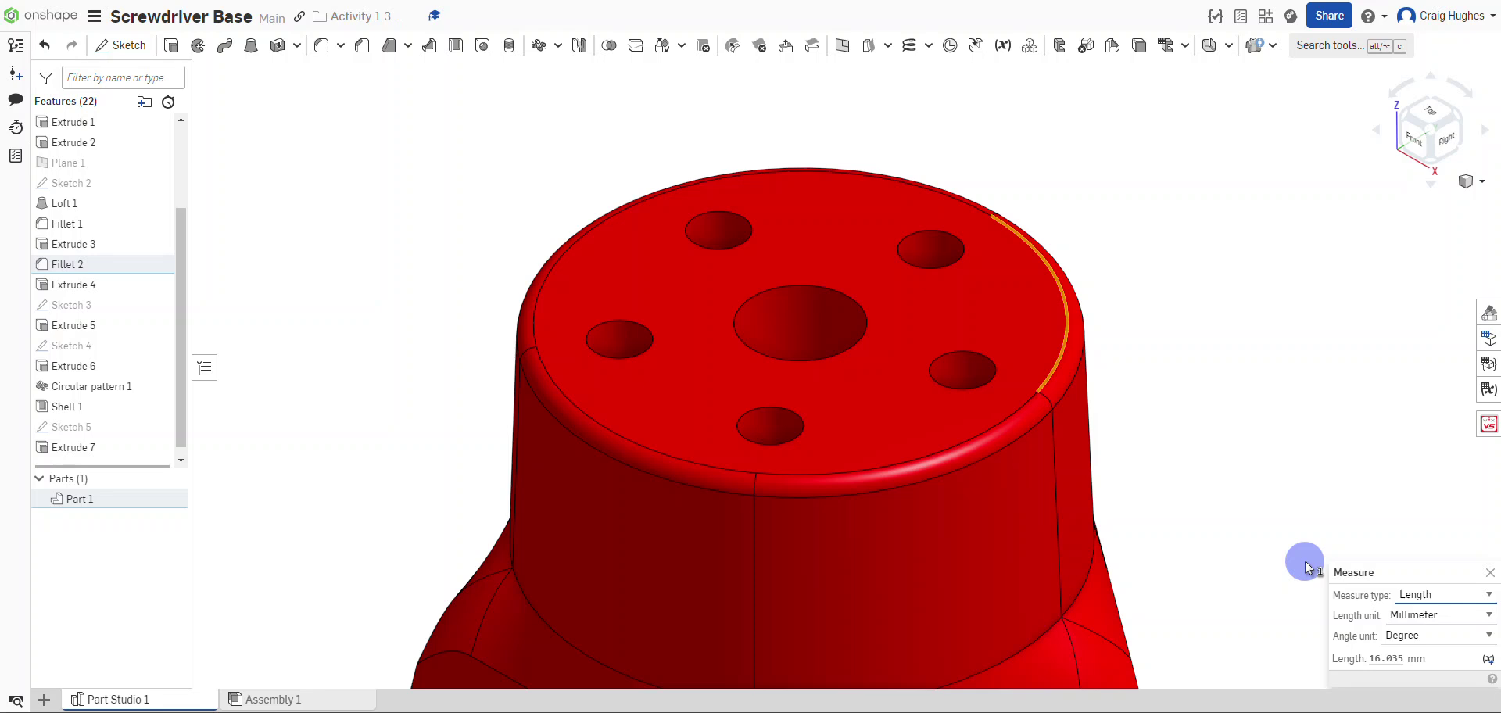
{"action": "left_click", "coordinate": [1419, 615]}
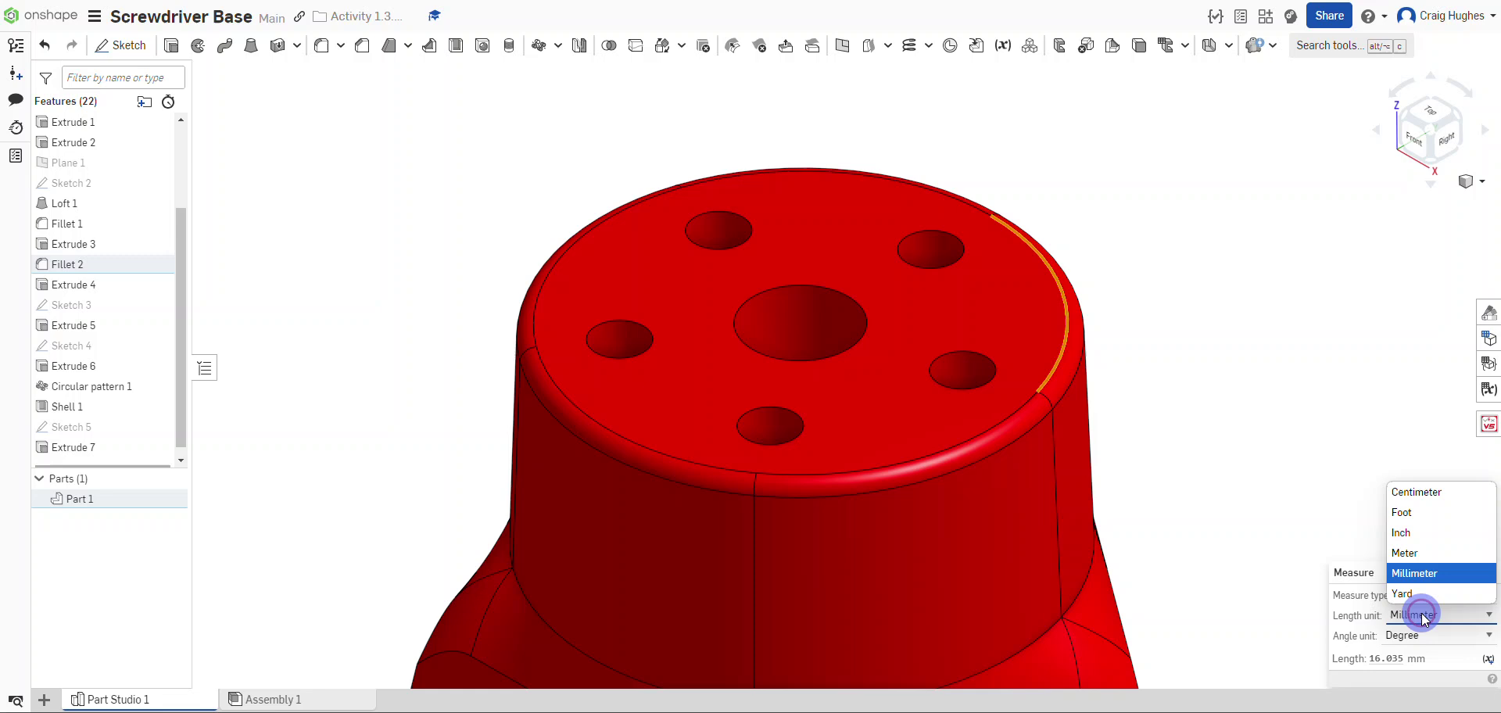
{"action": "left_click", "coordinate": [1407, 534]}
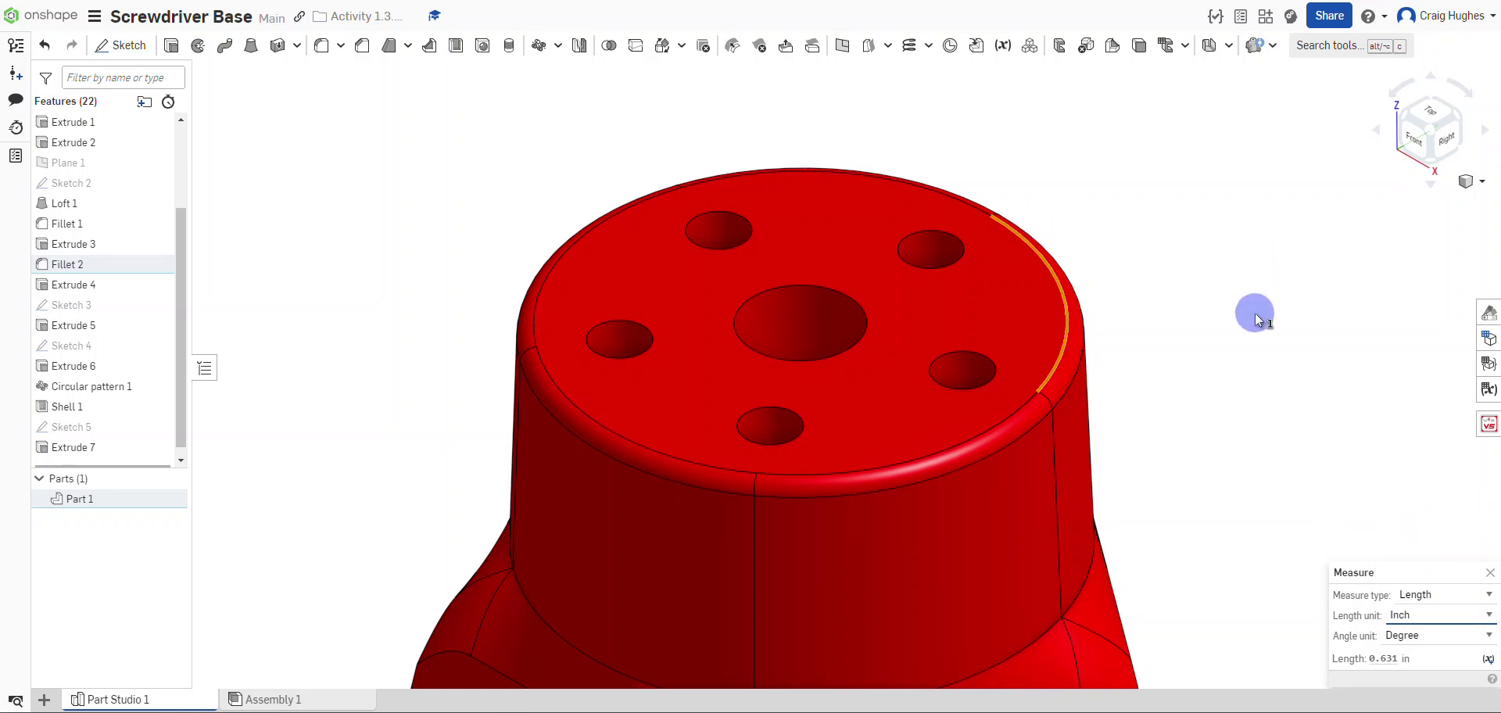
Measure the Extrude 6 hole's edge length in inches and millimeters, and its diameter in inches
{"action": "left_click", "coordinate": [1048, 247]}
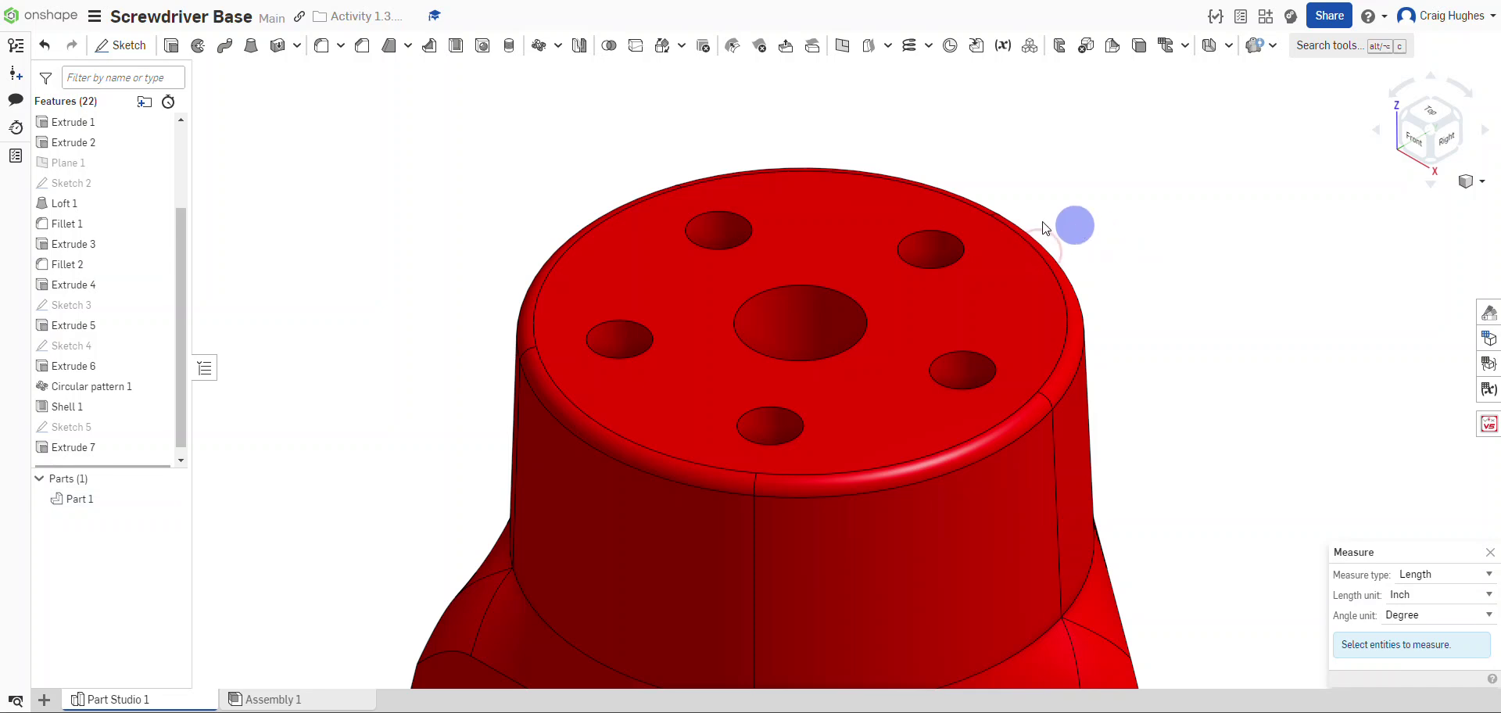
{"action": "left_click", "coordinate": [947, 238]}
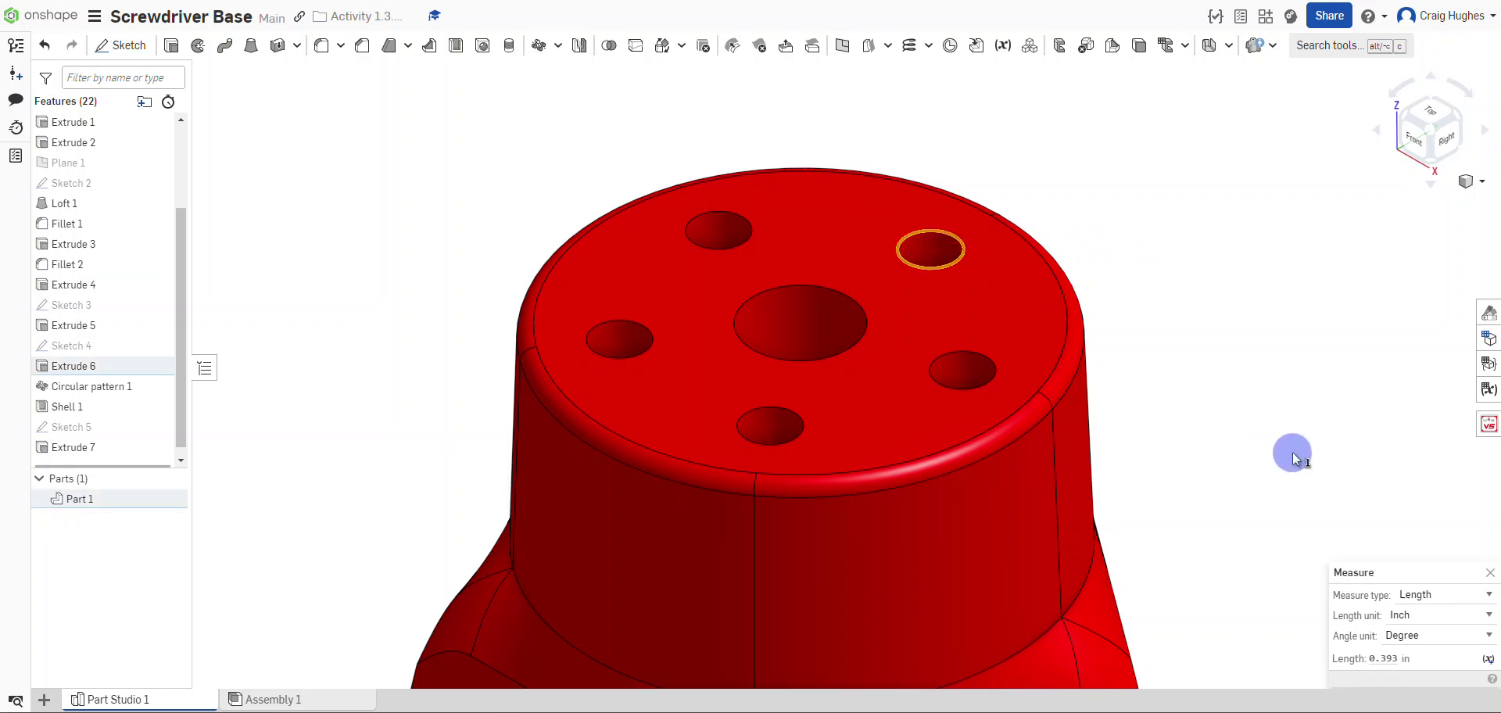
{"action": "left_click", "coordinate": [1399, 615]}
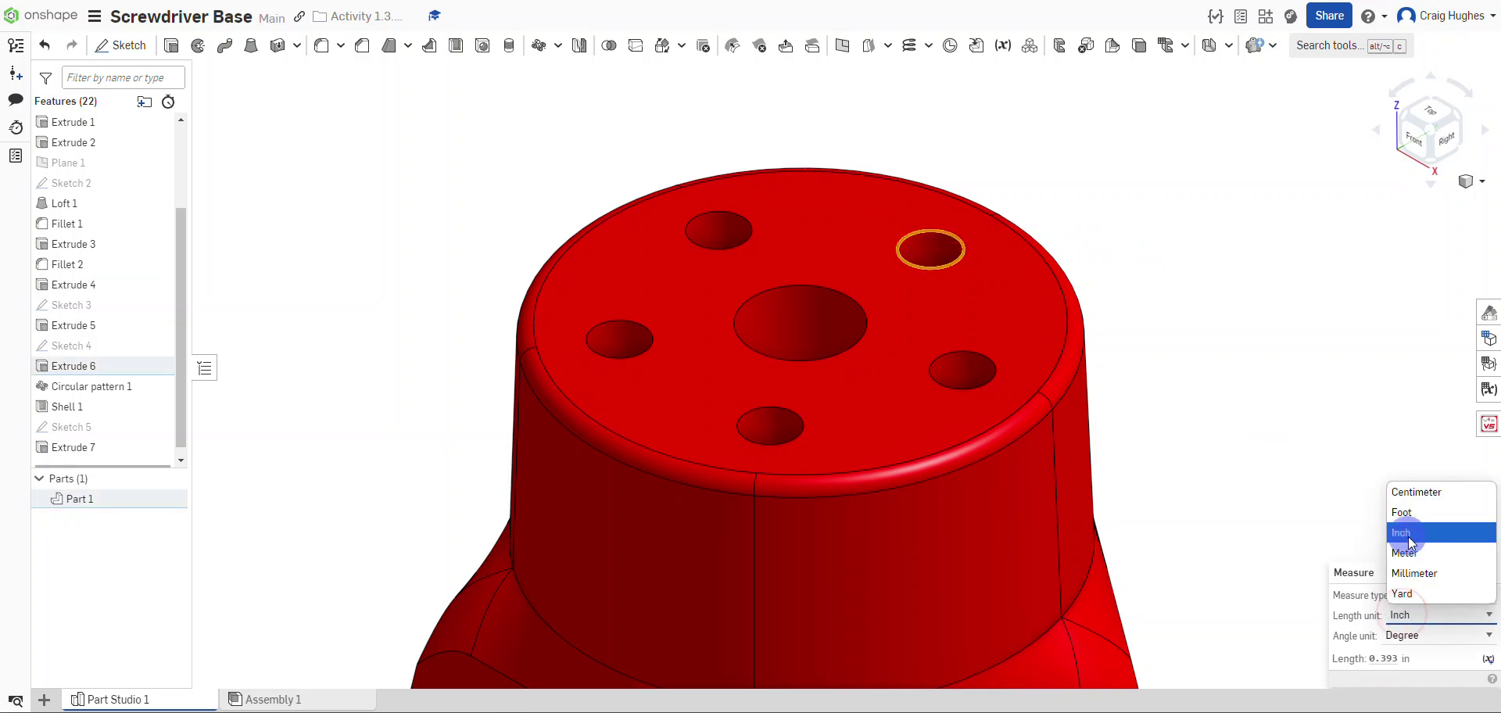
{"action": "left_click", "coordinate": [1419, 572]}
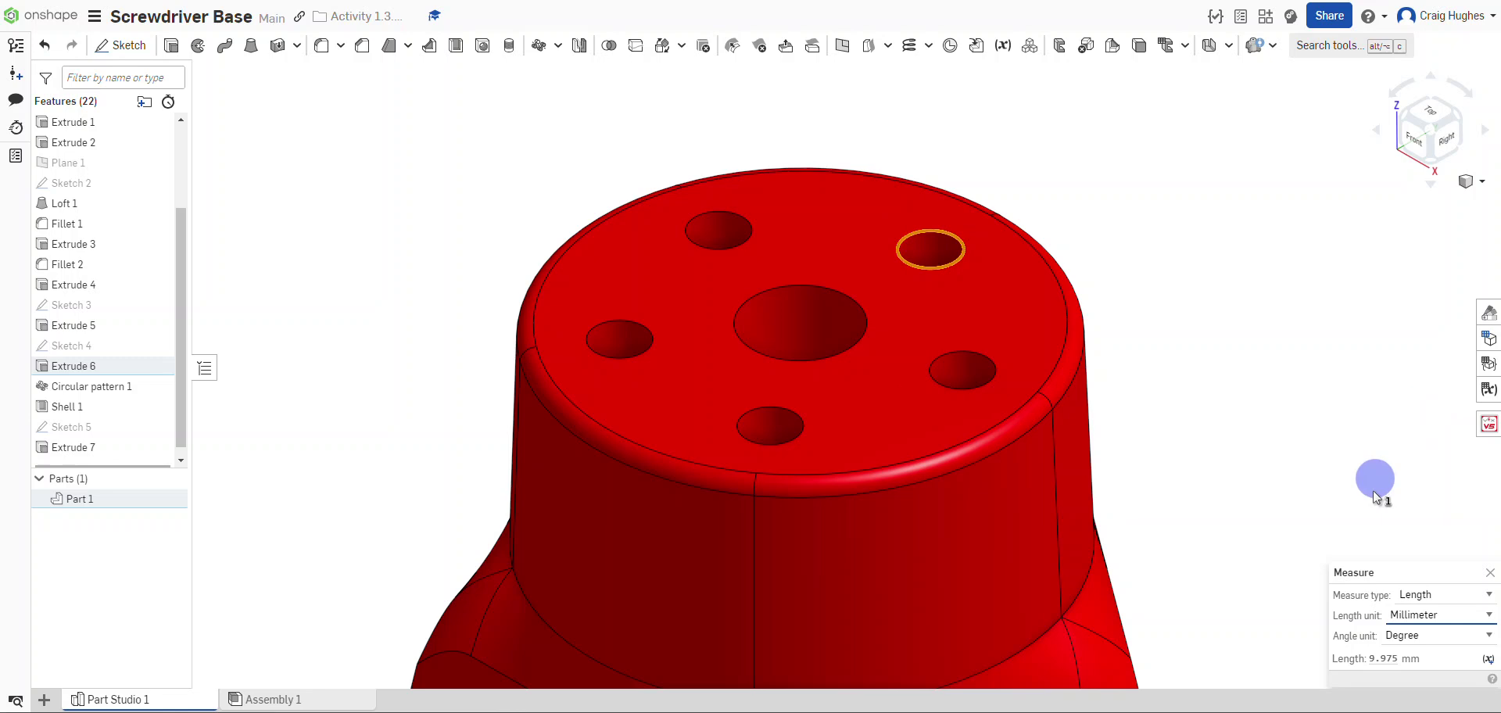
{"action": "left_click", "coordinate": [1419, 616]}
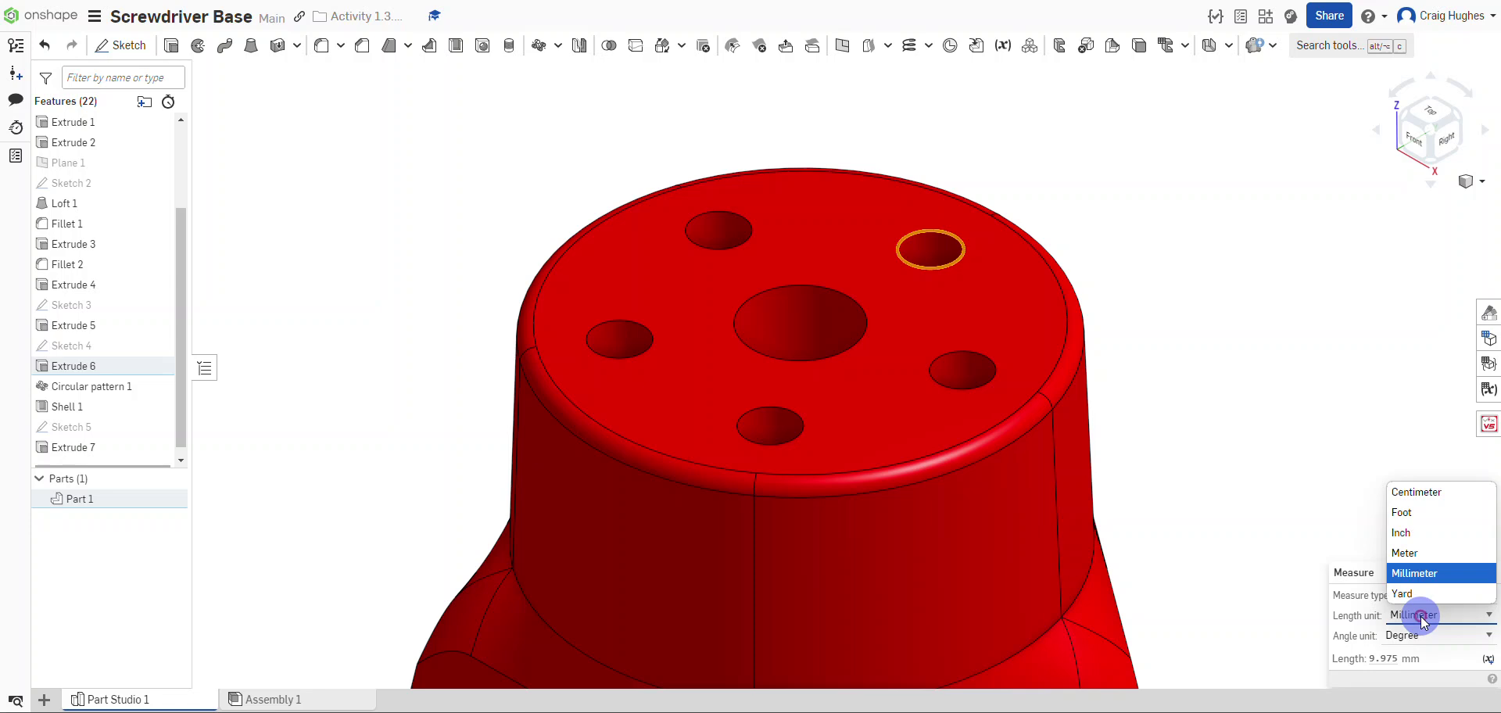
{"action": "left_click", "coordinate": [1416, 529]}
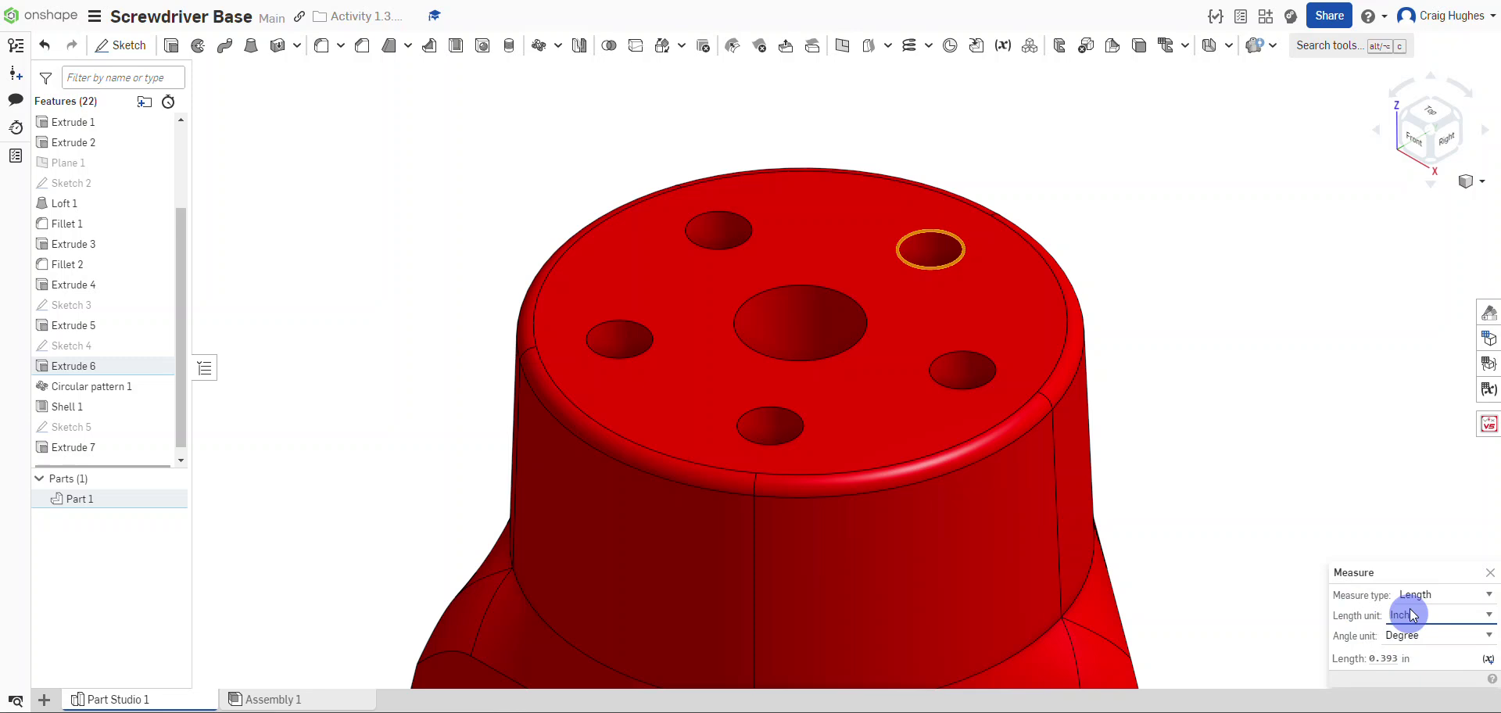
{"action": "left_click", "coordinate": [1413, 596]}
{"action": "left_click", "coordinate": [1410, 471]}
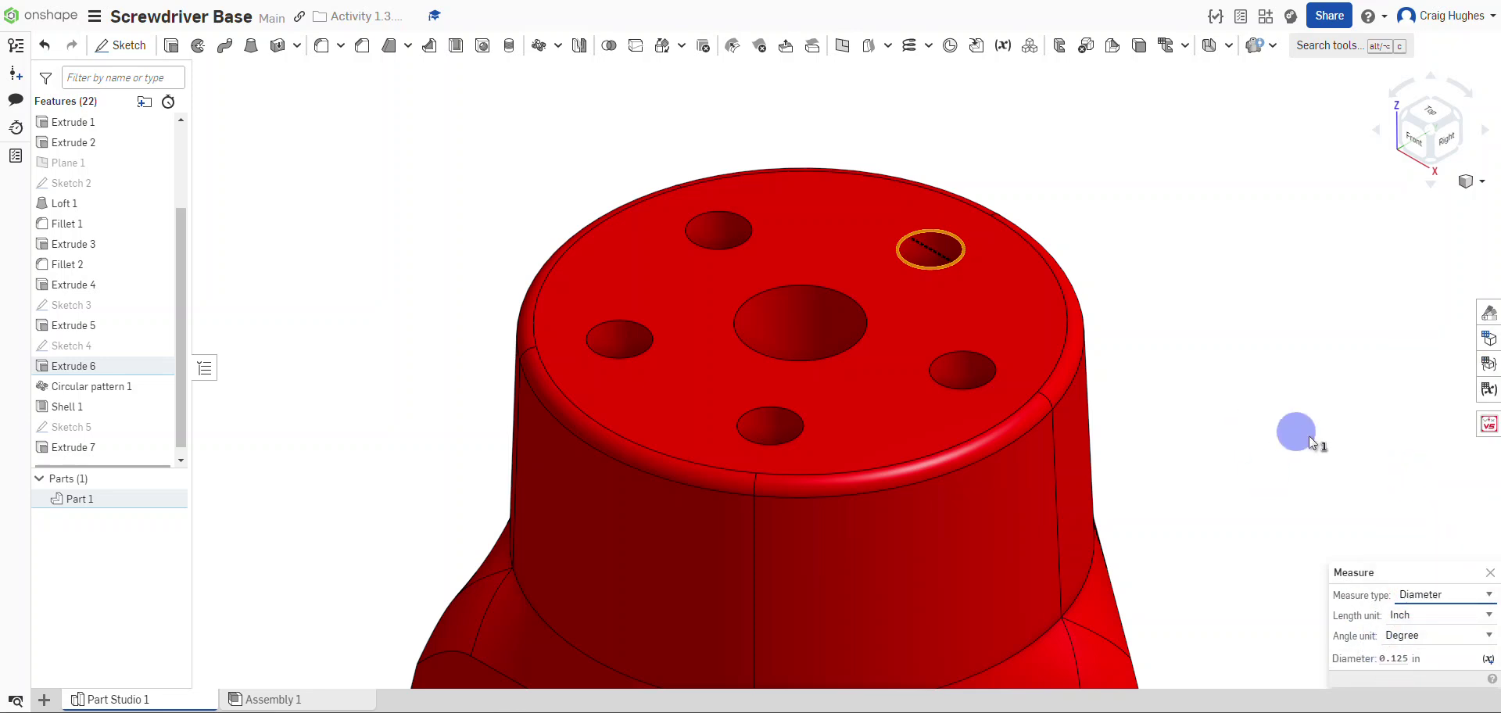
Measure the surface area in inches of the flat side face adjacent to the CRAFTSMAN lettering face
{"action": "left_click", "coordinate": [1199, 330]}
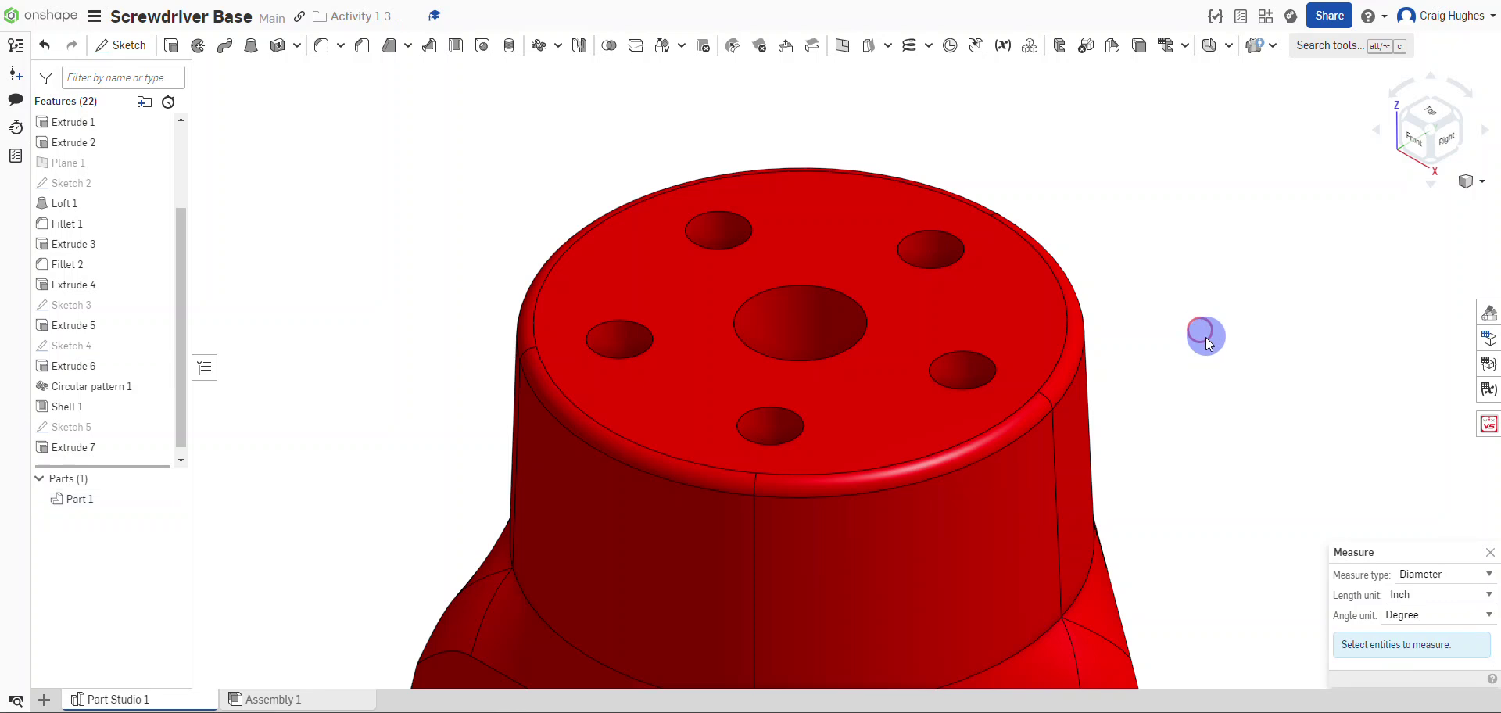
{"action": "scroll", "coordinate": [1160, 362], "scroll_direction": "down", "scroll_amount": 5}
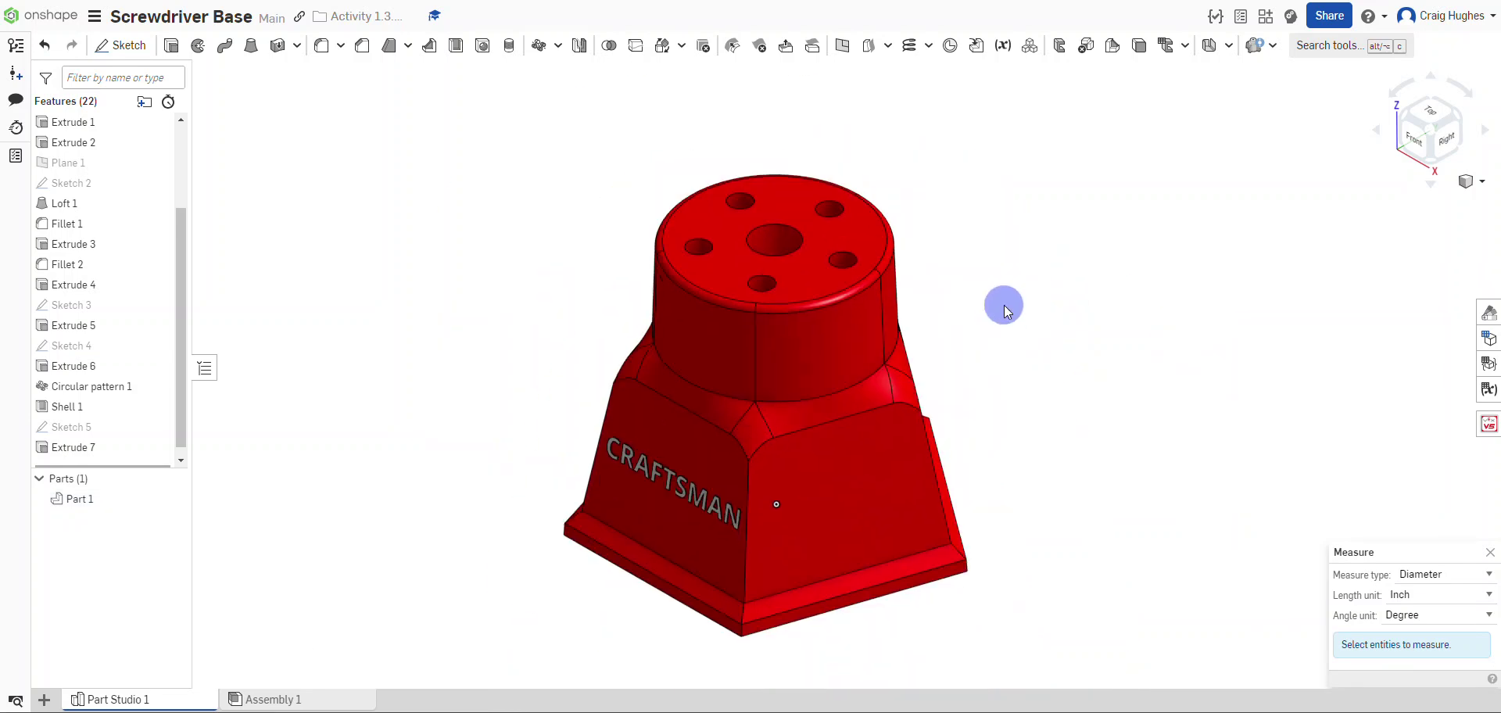
{"action": "scroll", "coordinate": [1089, 372], "scroll_direction": "up", "scroll_amount": 5}
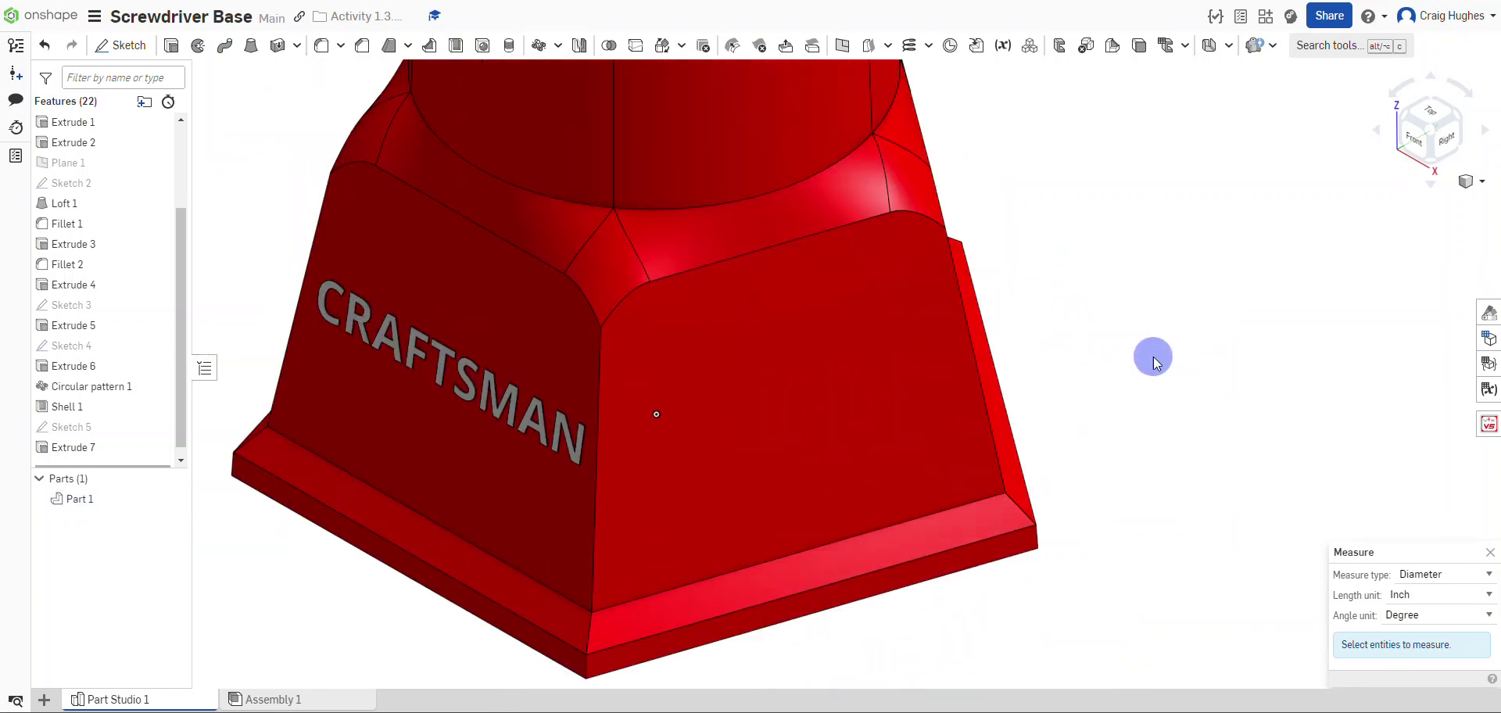
{"action": "scroll", "coordinate": [902, 410], "scroll_direction": "down", "scroll_amount": 5}
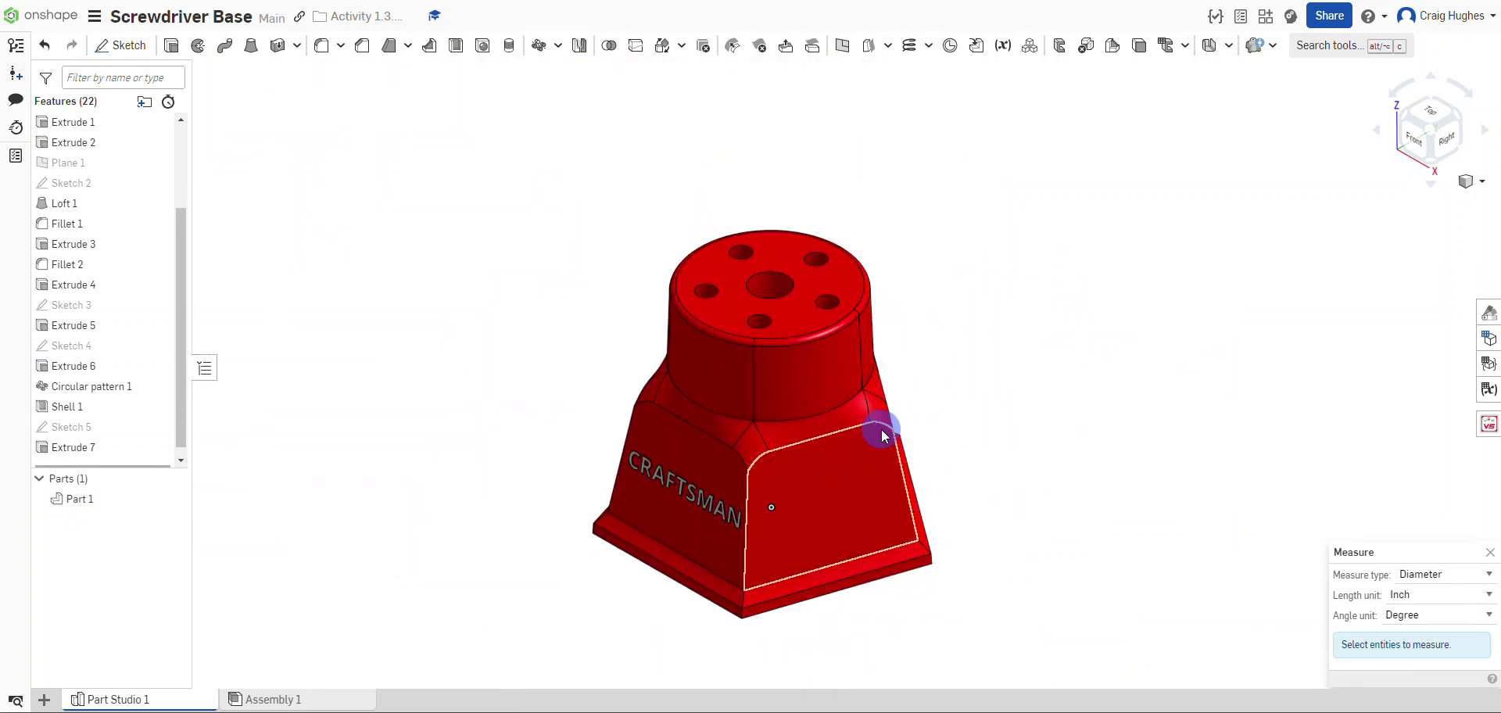
{"action": "left_click", "coordinate": [855, 508]}
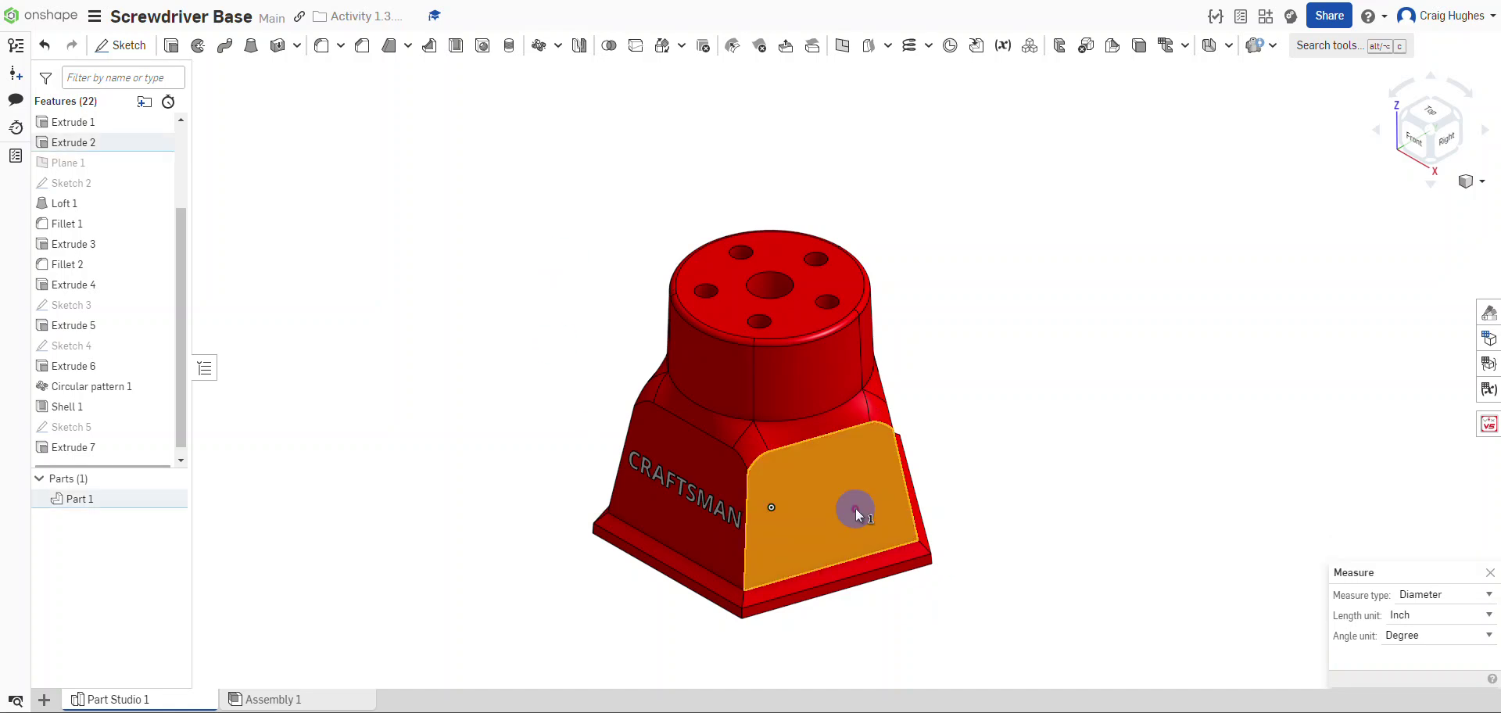
{"action": "left_click", "coordinate": [1407, 557]}
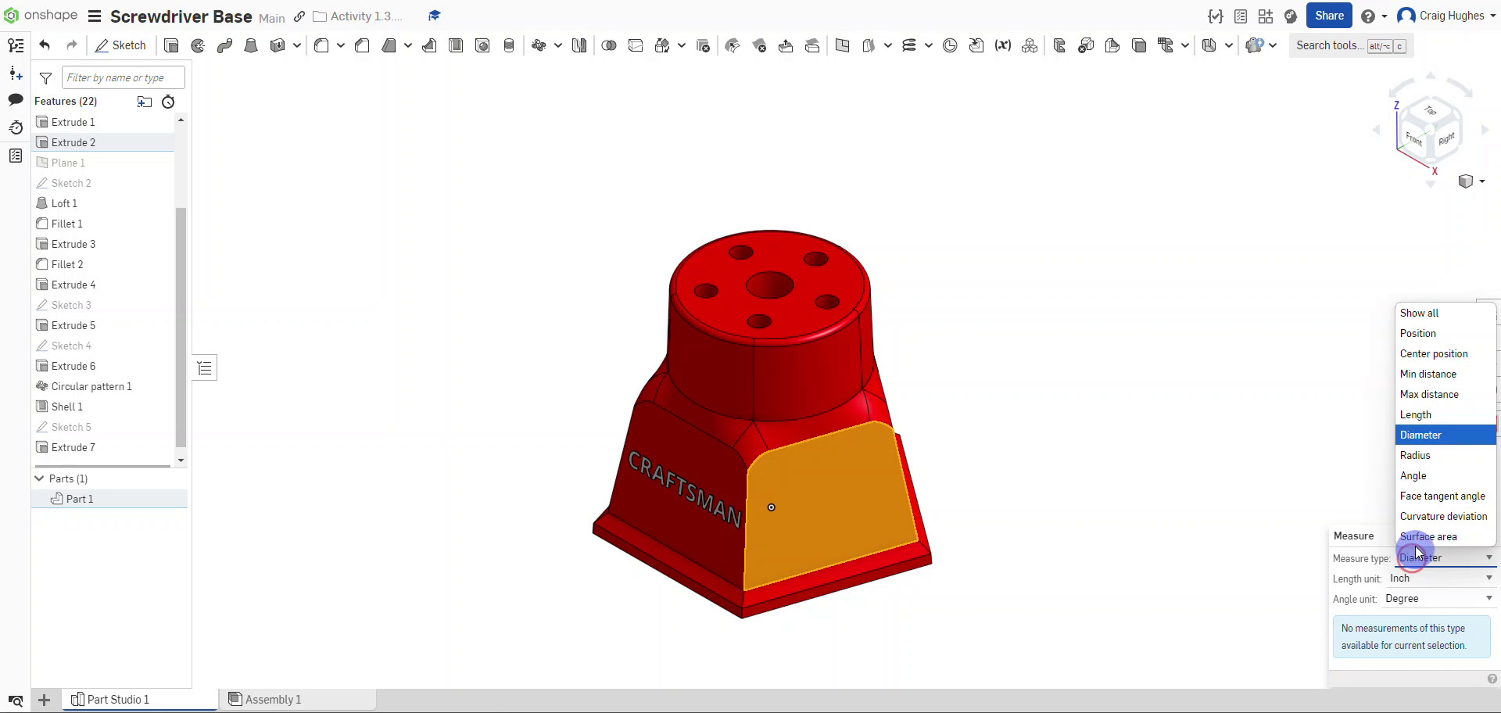
{"action": "left_click", "coordinate": [1416, 543]}
{"action": "scroll", "coordinate": [903, 586], "scroll_direction": "up", "scroll_amount": 3}
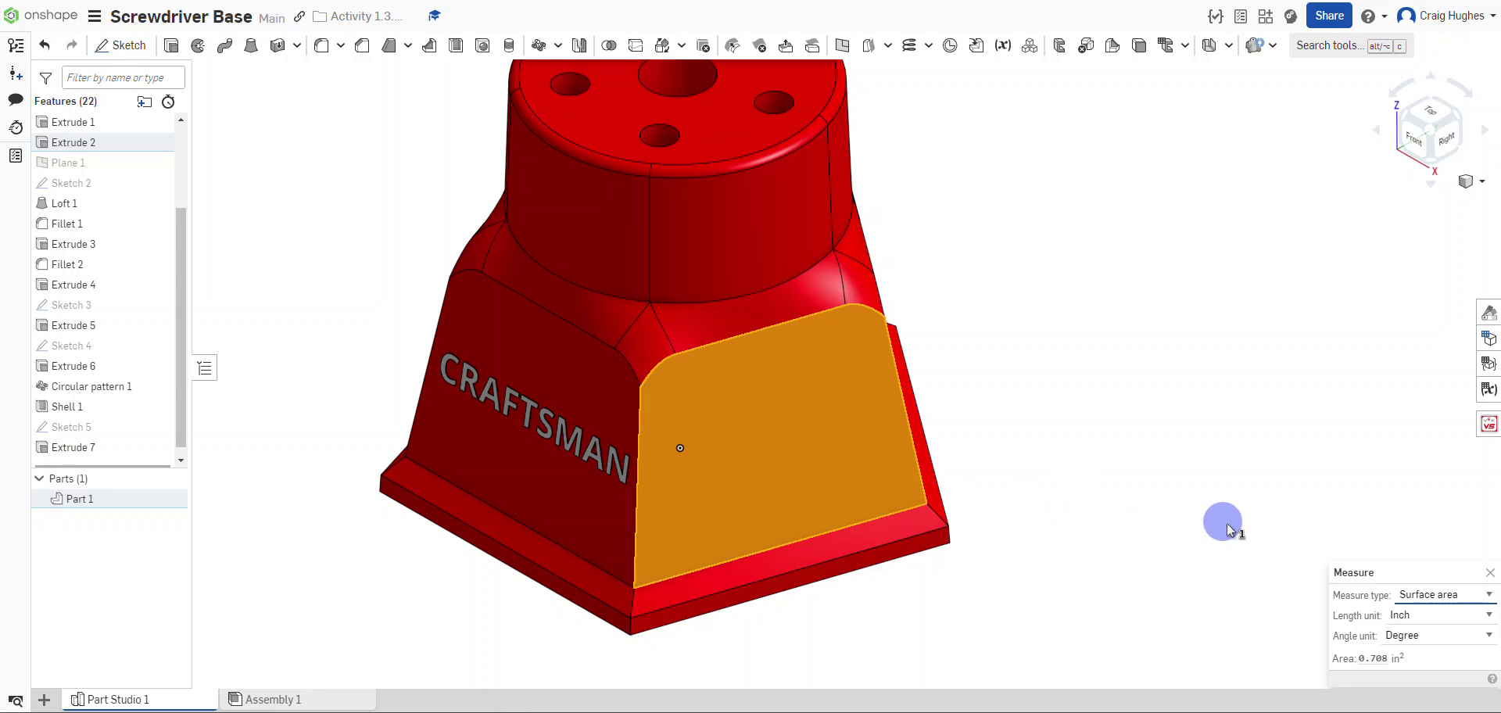
Reset the measure type to Show all, close the Measure tool and check the selected face's area in the quick measurement readout
{"action": "left_click", "coordinate": [1430, 596]}
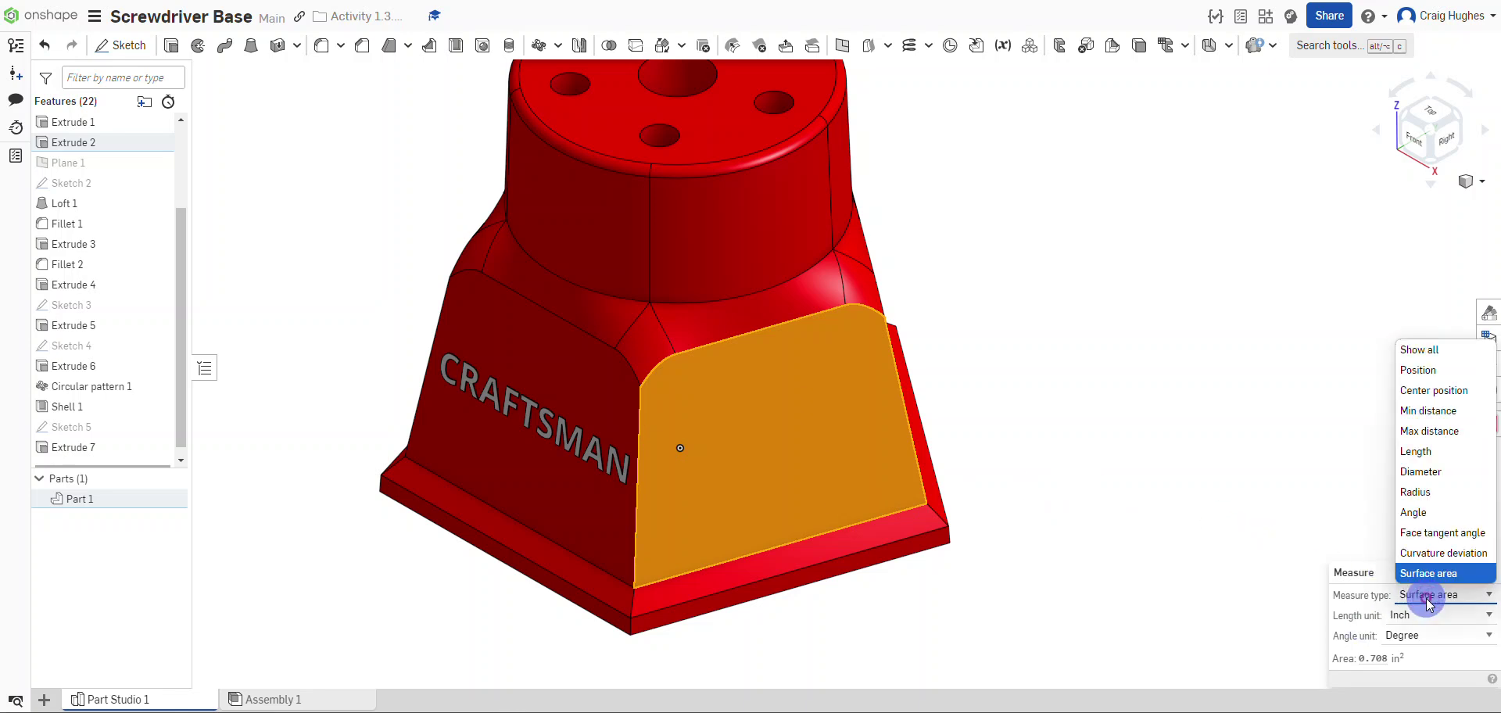
{"action": "left_click", "coordinate": [1418, 361]}
{"action": "left_click", "coordinate": [1491, 576]}
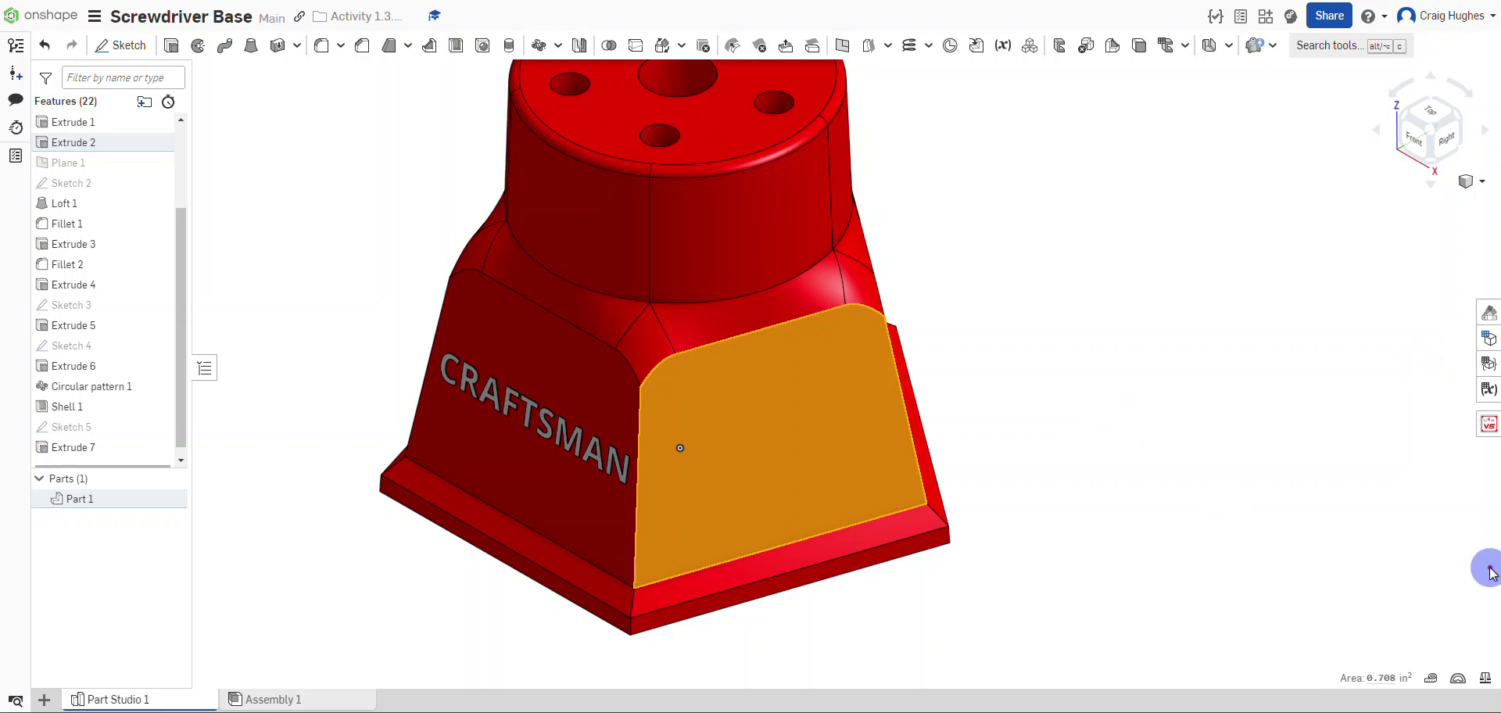
{"action": "scroll", "coordinate": [1048, 491], "scroll_direction": "down", "scroll_amount": 2}
{"action": "middle_click_drag", "start_coordinate": [1053, 538], "coordinate": [1062, 453]}
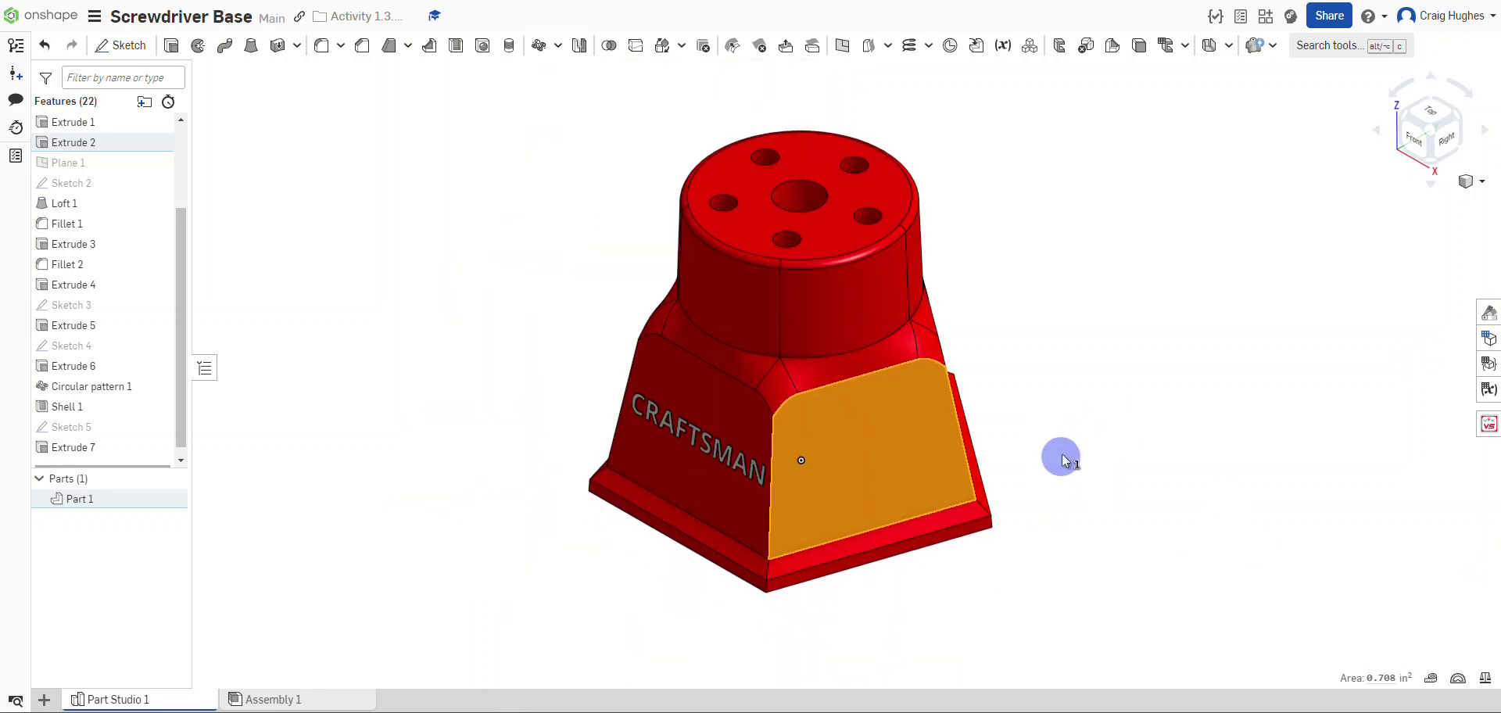
{"action": "mouse_move", "coordinate": [1379, 673]}
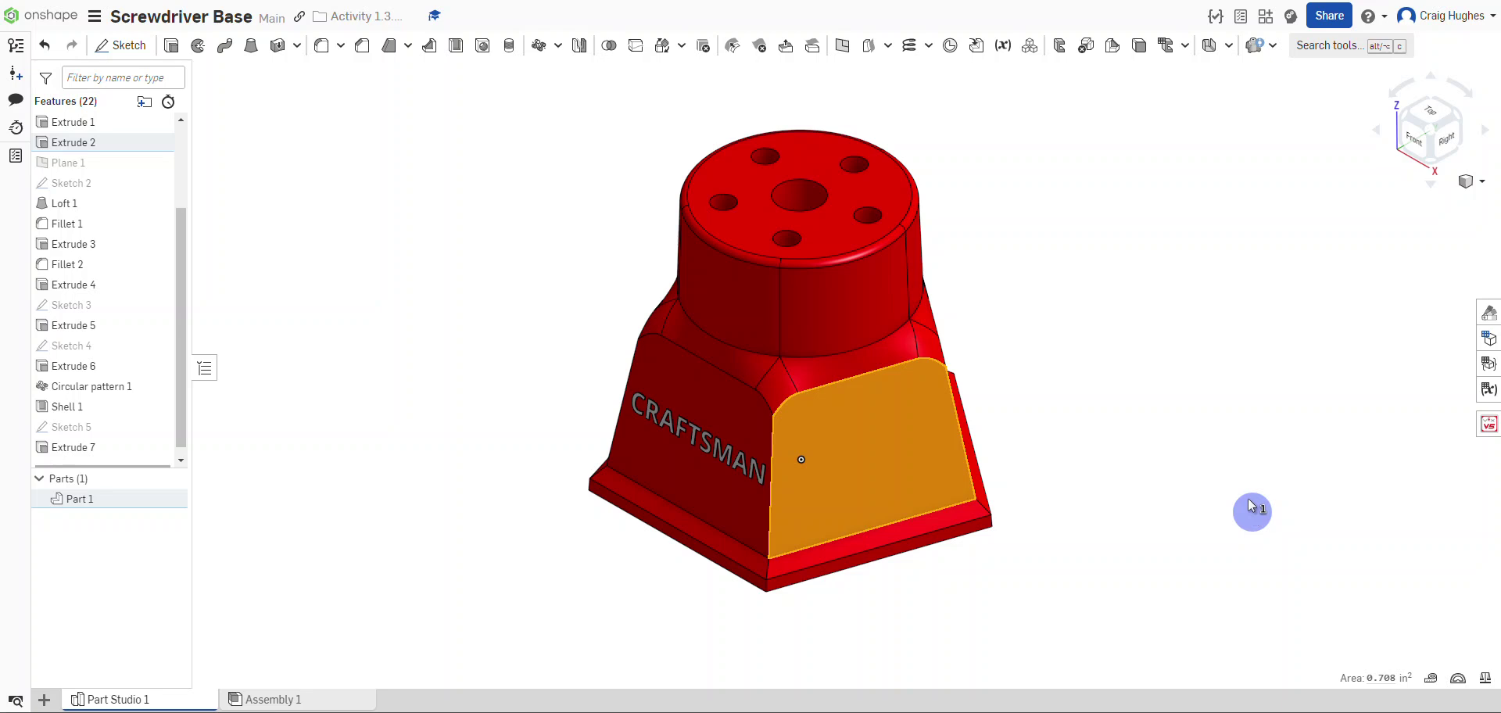
Clear the side face selection and return the part to the isometric view
{"action": "left_click", "coordinate": [1114, 312]}
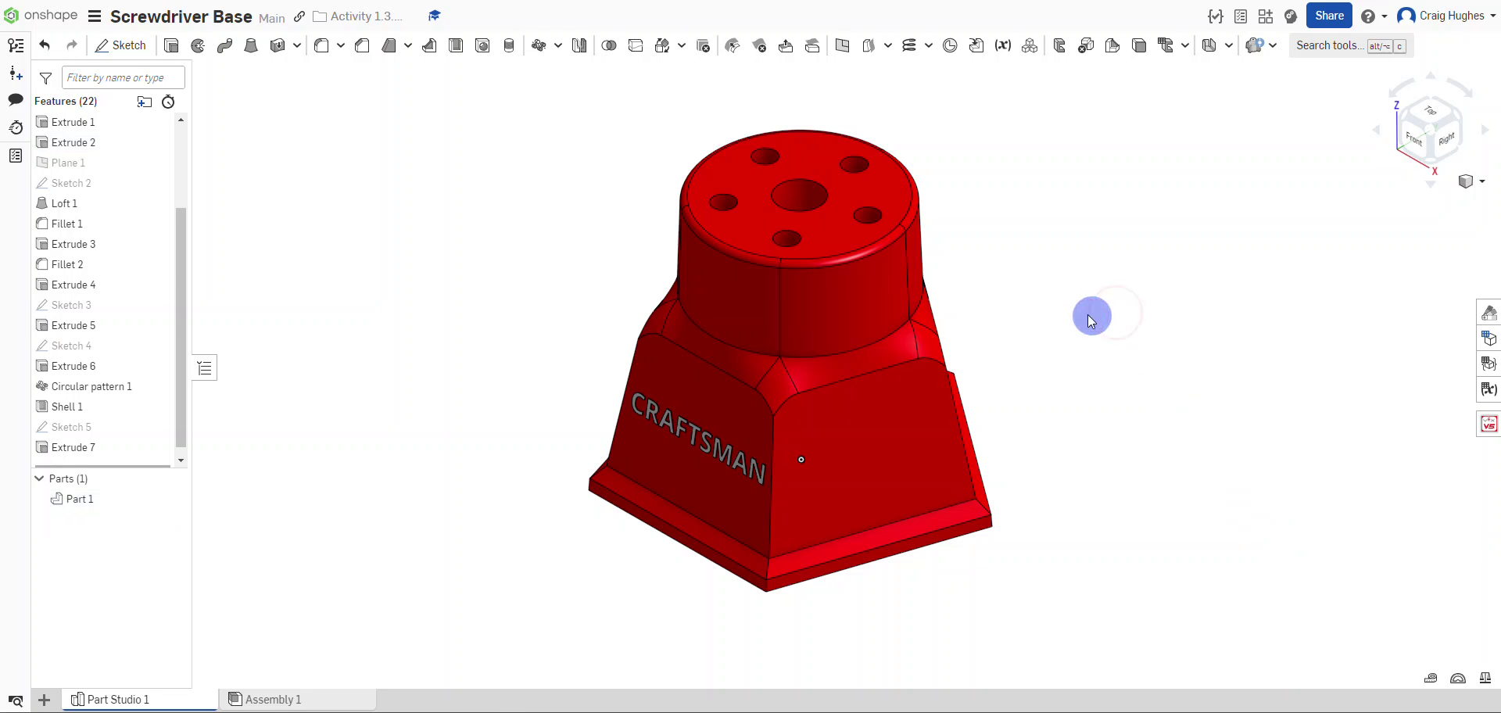
{"action": "right_click", "coordinate": [449, 175]}
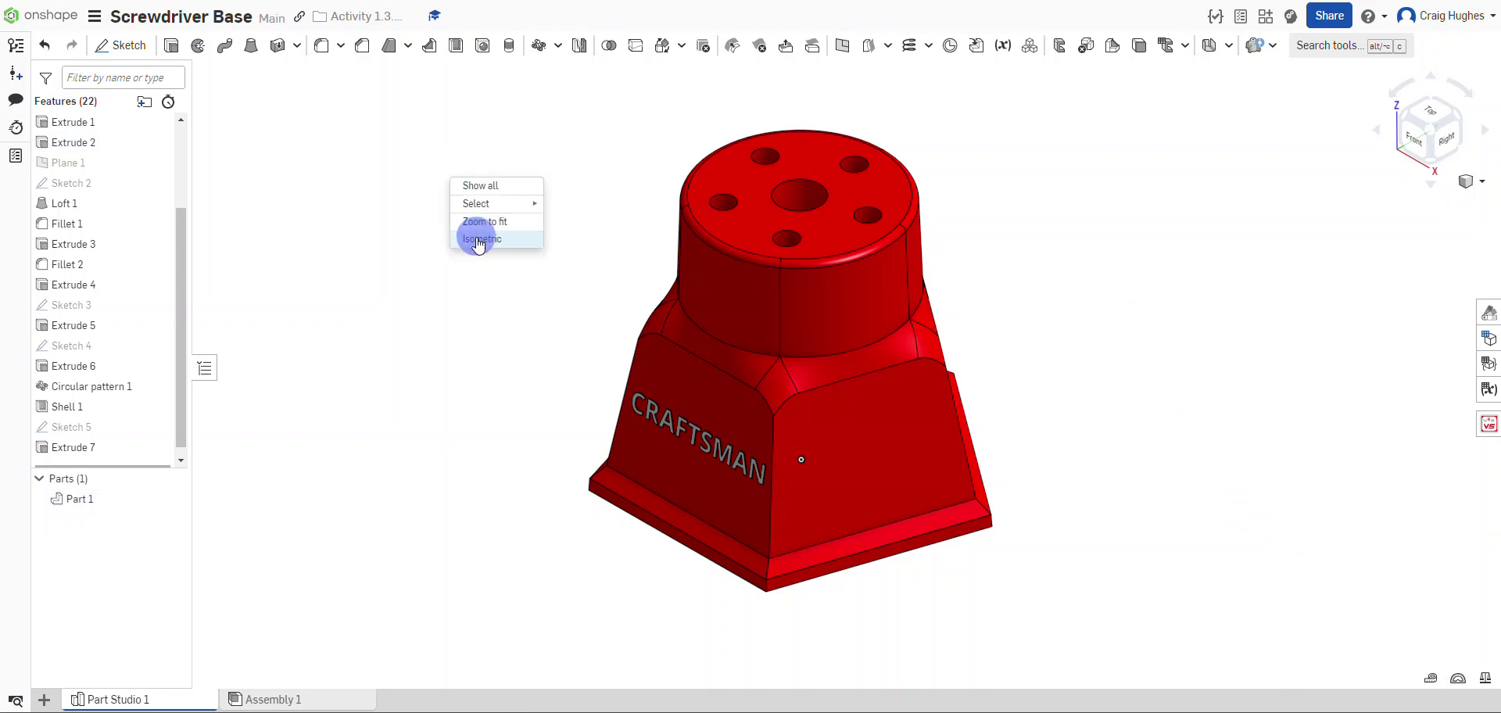
{"action": "left_click", "coordinate": [476, 238]}
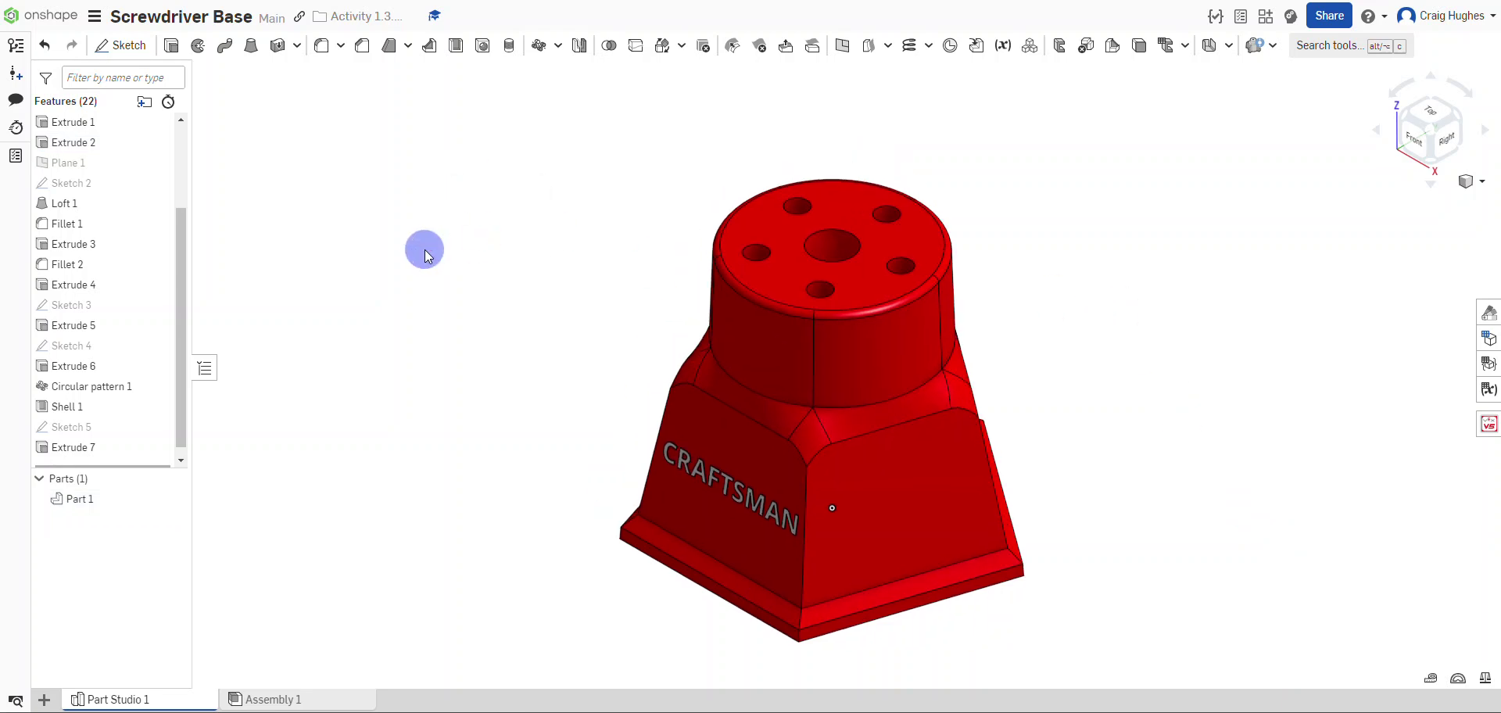